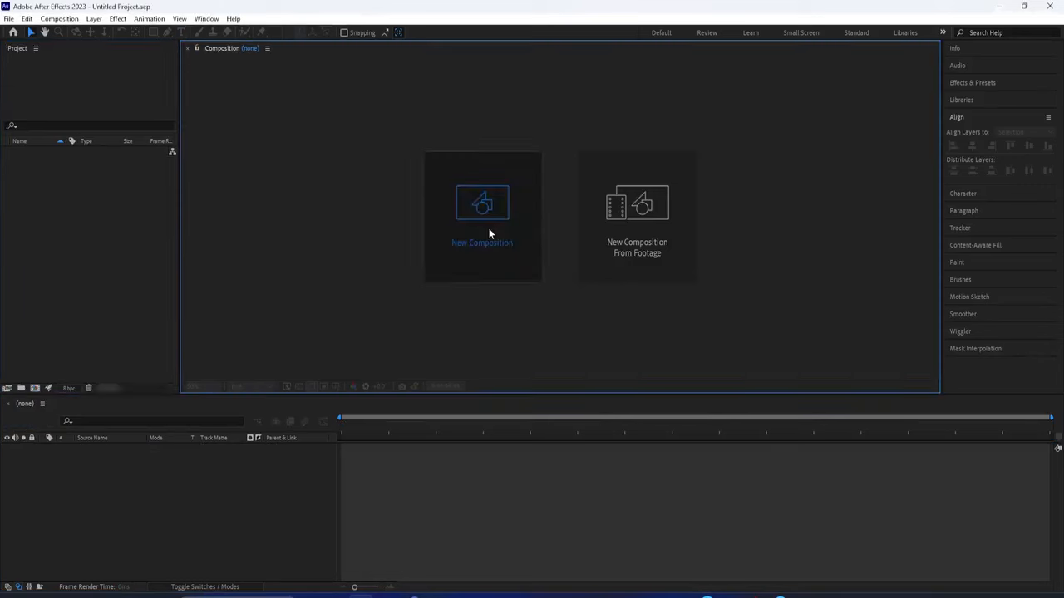
Create Comp 1 at 3840×2160, 30 fps, 10 seconds, with a white background
drag(280, 161, 325, 164)
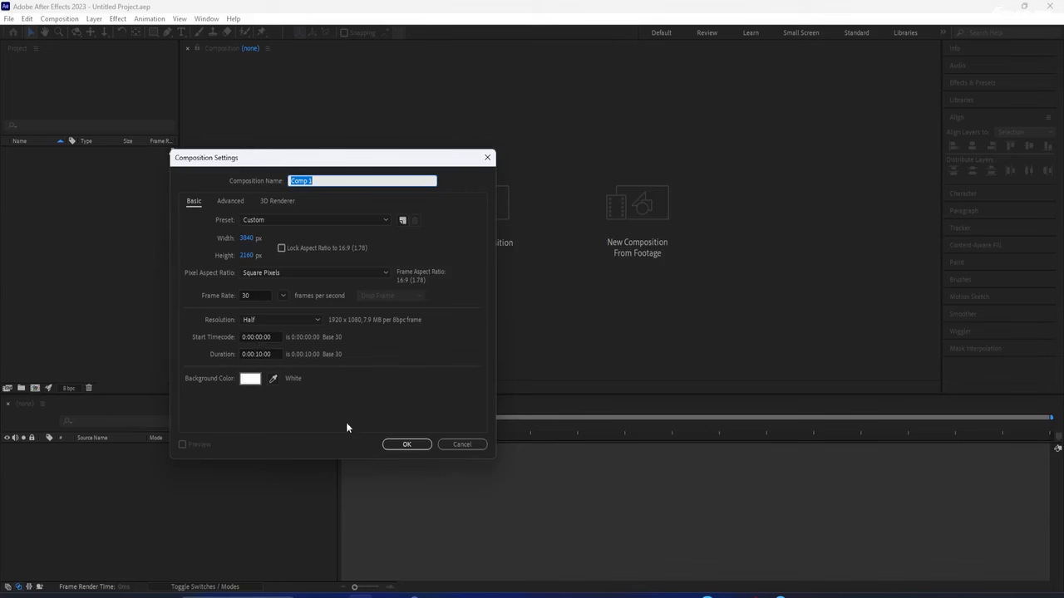
click(417, 447)
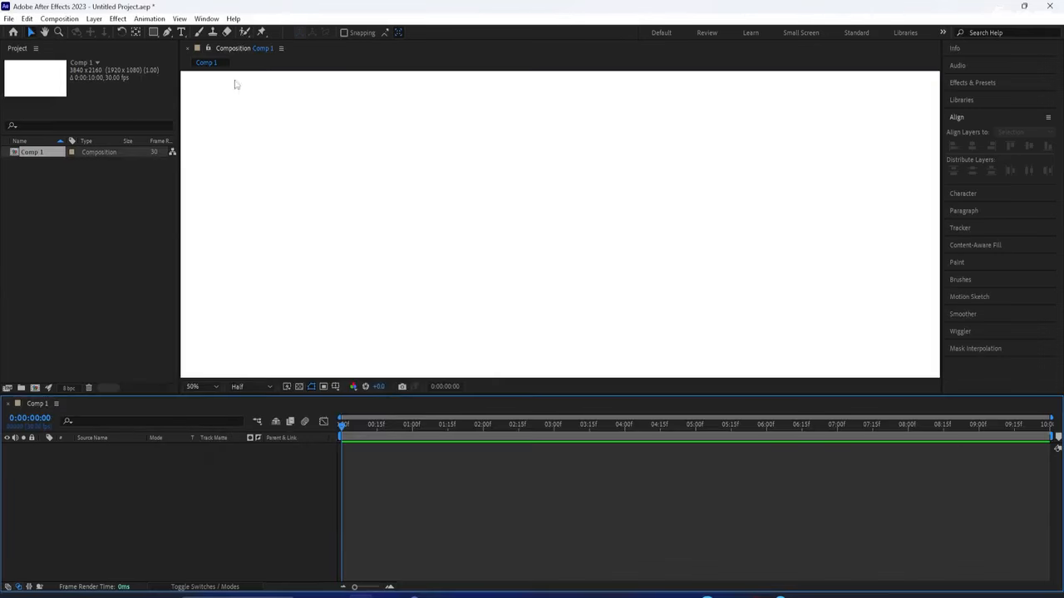
Add a text layer reading 'Particle' to the composition
click(181, 31)
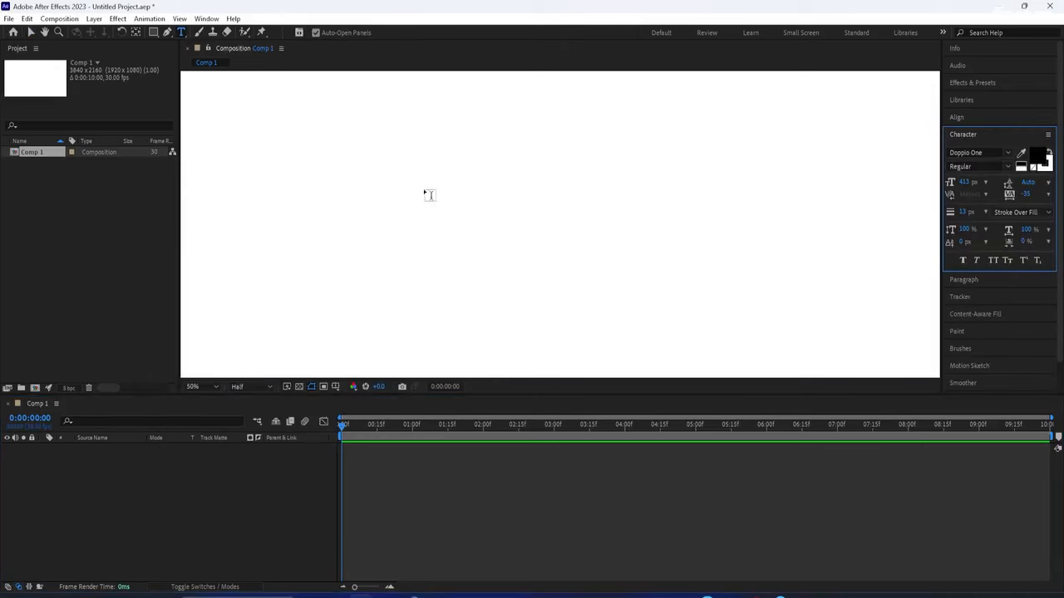
click(424, 187)
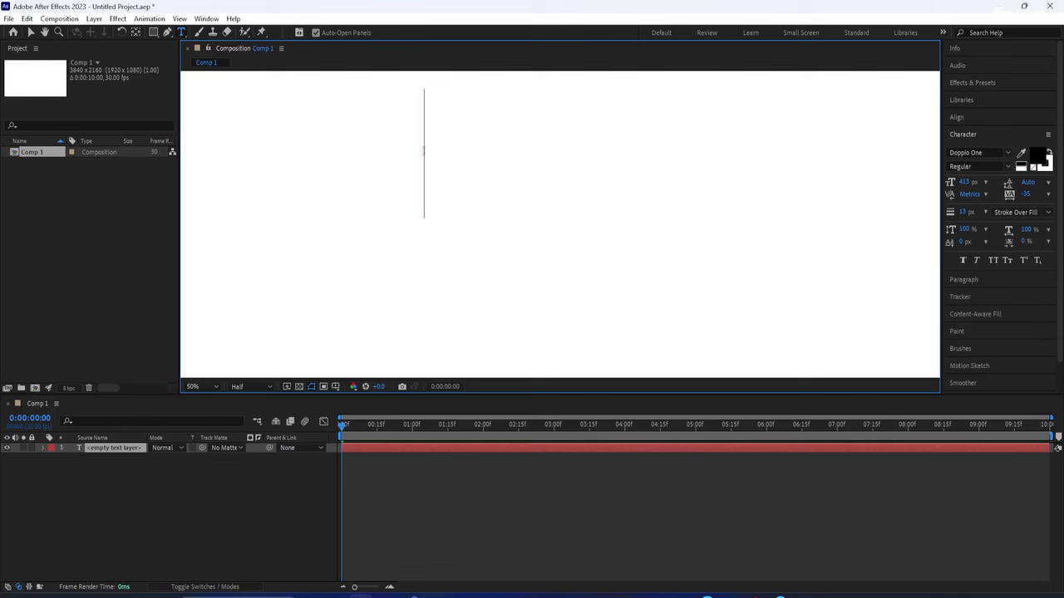
text(Particle)
click(343, 148)
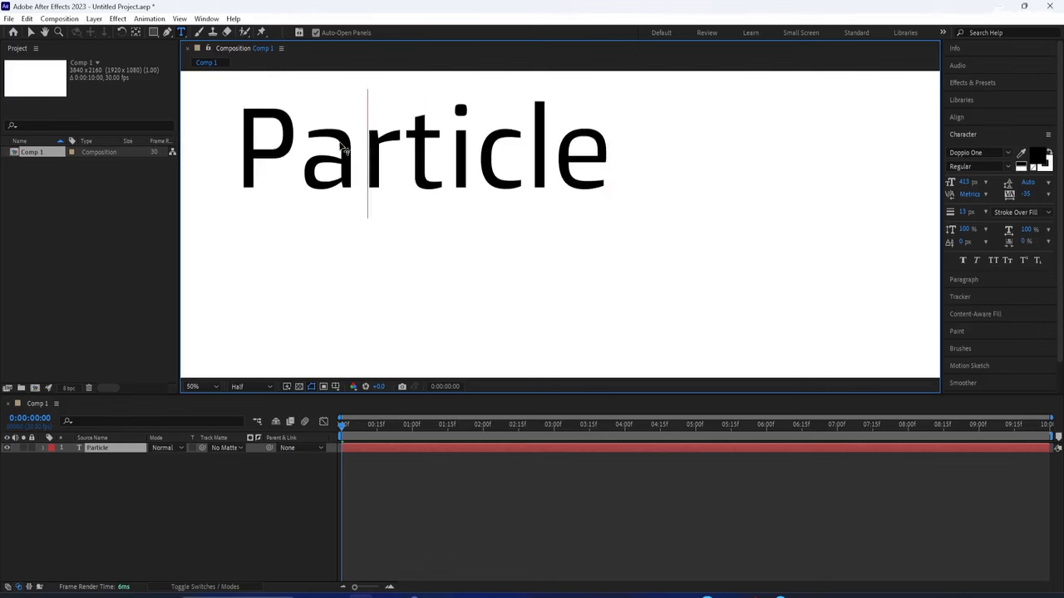
key(ctrl+a)
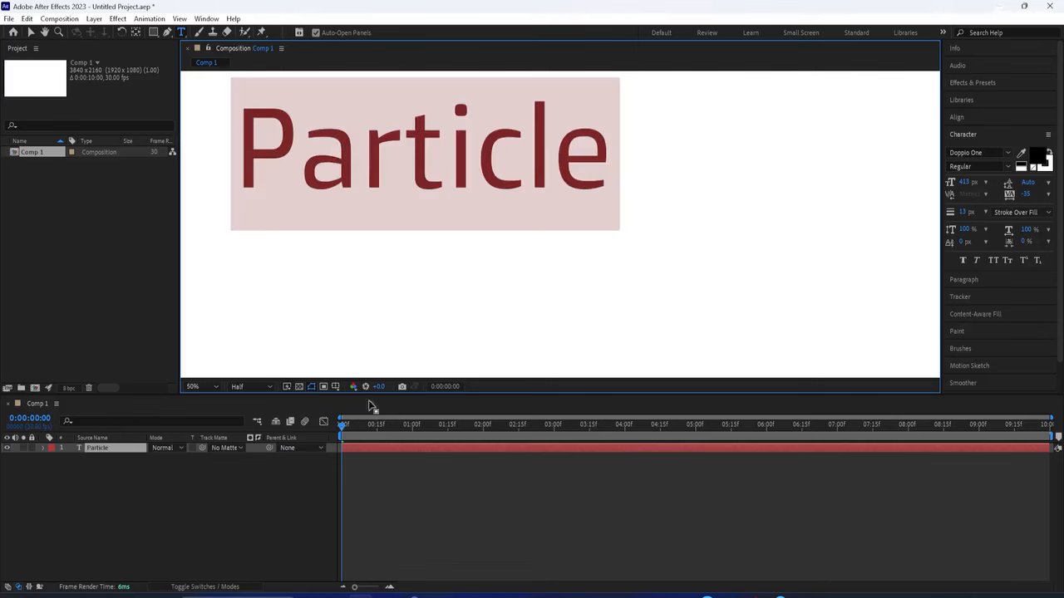
Centre the Particle layer's anchor point, then align it horizontally and vertically to the composition
click(30, 32)
key(ctrl+alt+Home)
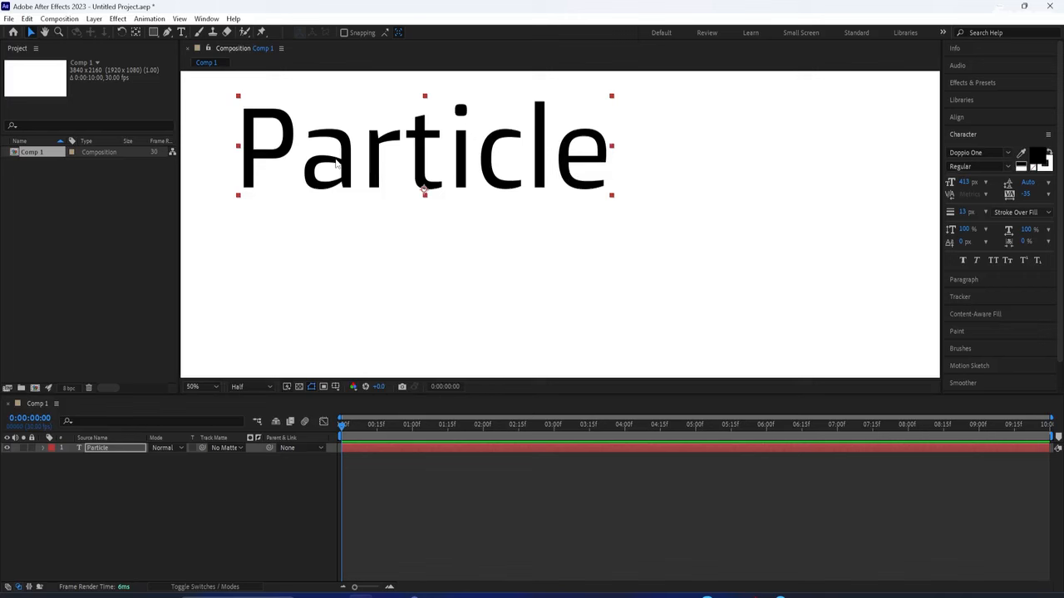
key(ctrl+alt+Home)
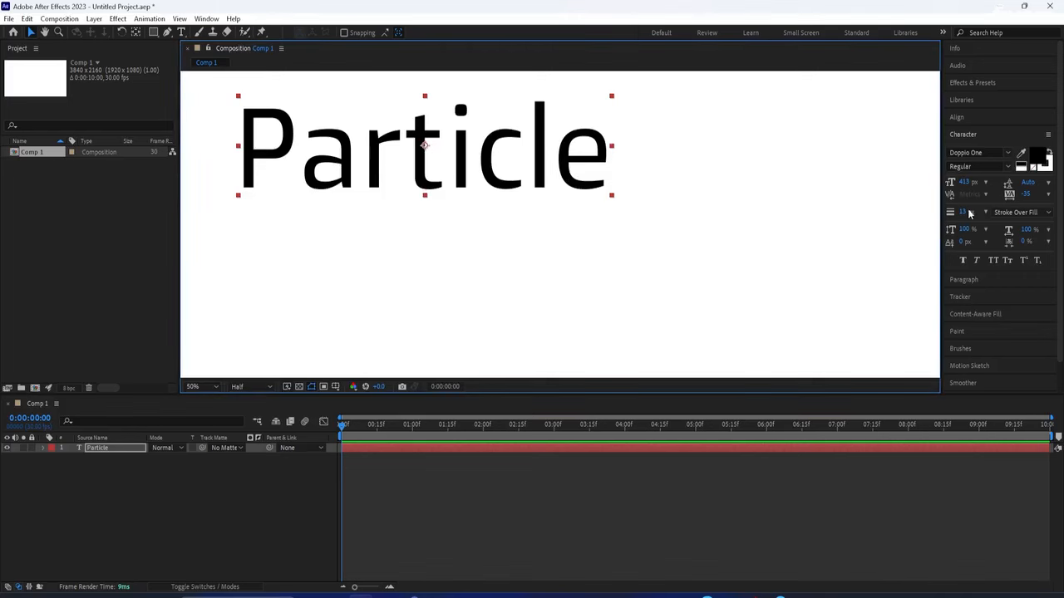
click(957, 117)
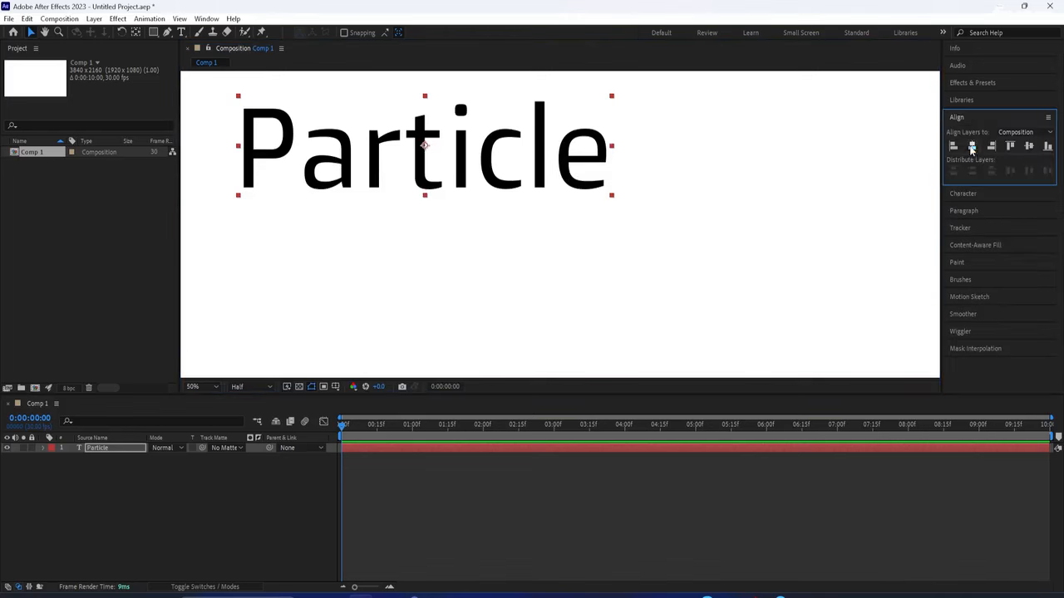
click(972, 145)
click(1028, 146)
click(973, 82)
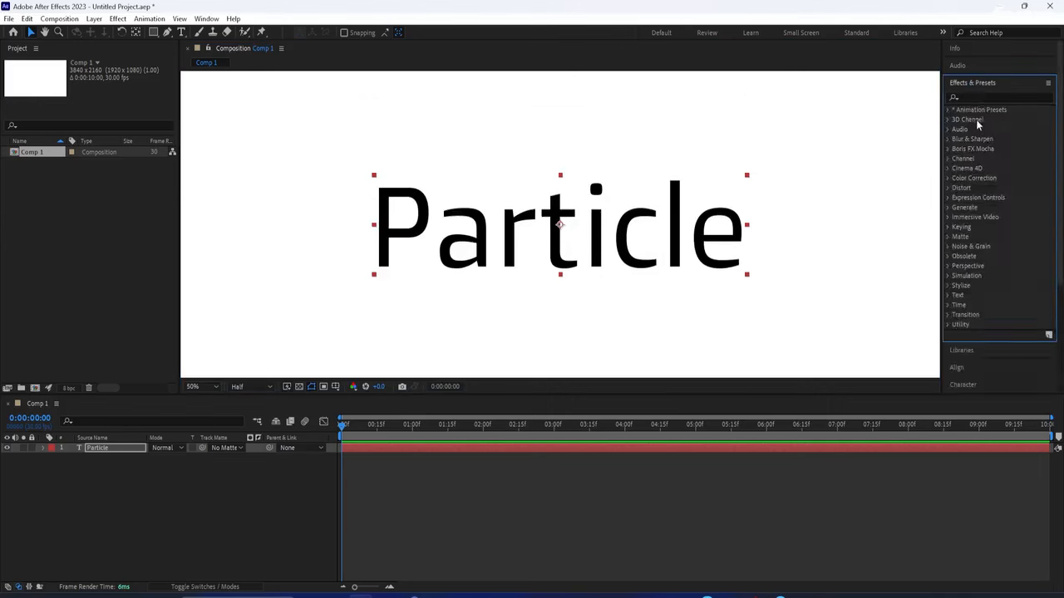
Apply CC Composite and CC Particle Systems II to the Particle layer, then scrub ahead to view the burst
text(cc)
drag(982, 171, 532, 249)
double_click(979, 97)
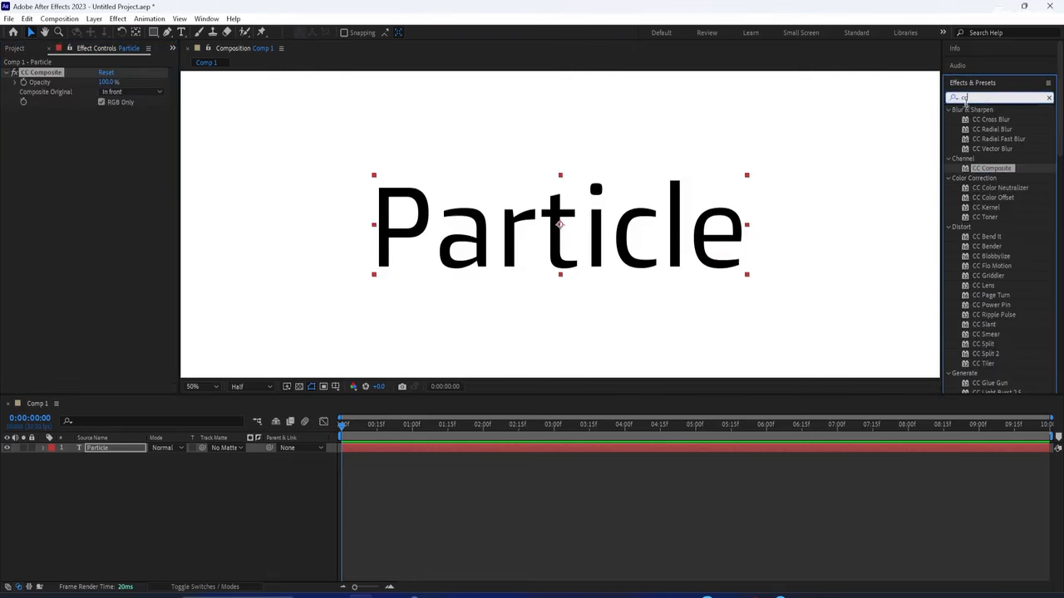
text(parti)
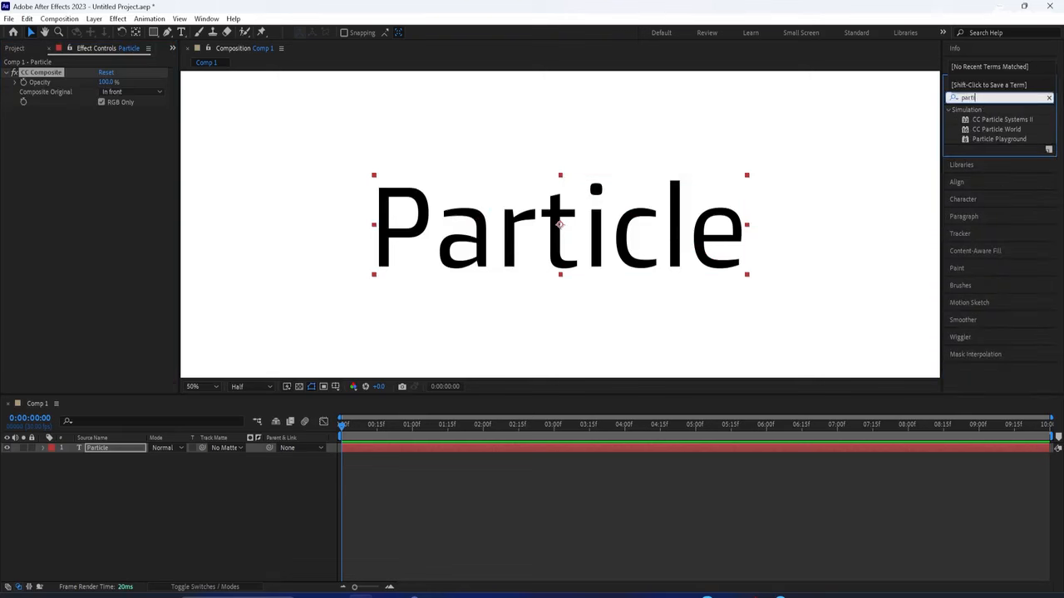
drag(1001, 119, 156, 162)
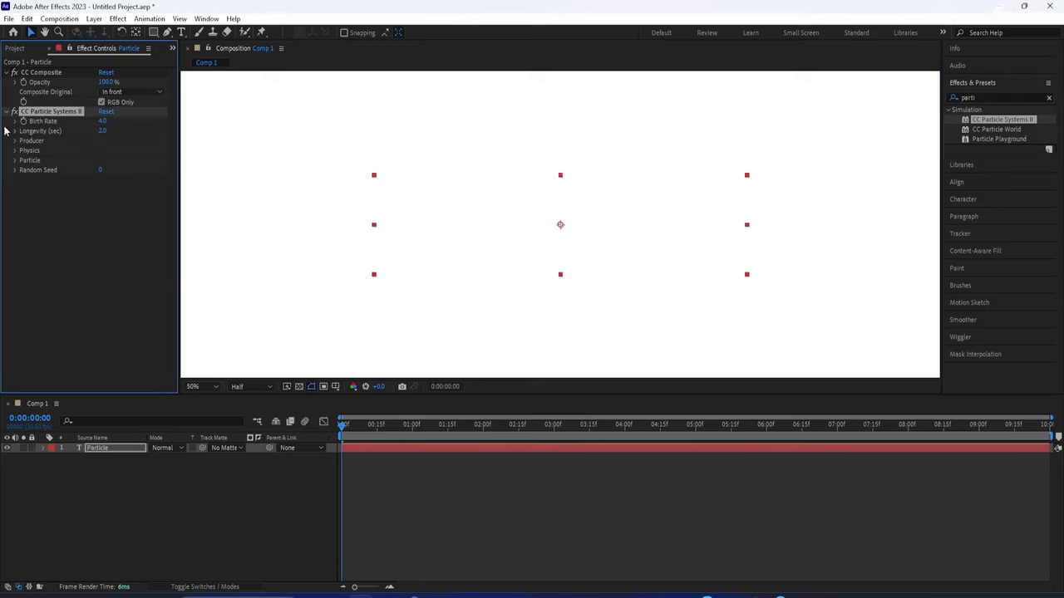
drag(341, 425, 418, 464)
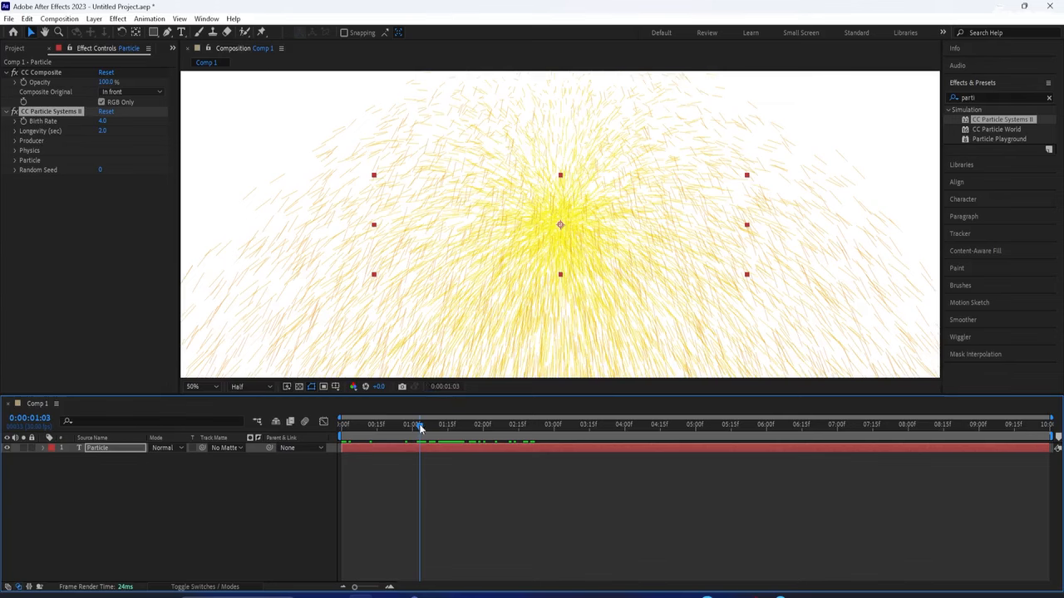
Set Birth Rate to 6.0, Producer Radius X to 0.0 and Radius Y to 12.0
drag(419, 427, 410, 435)
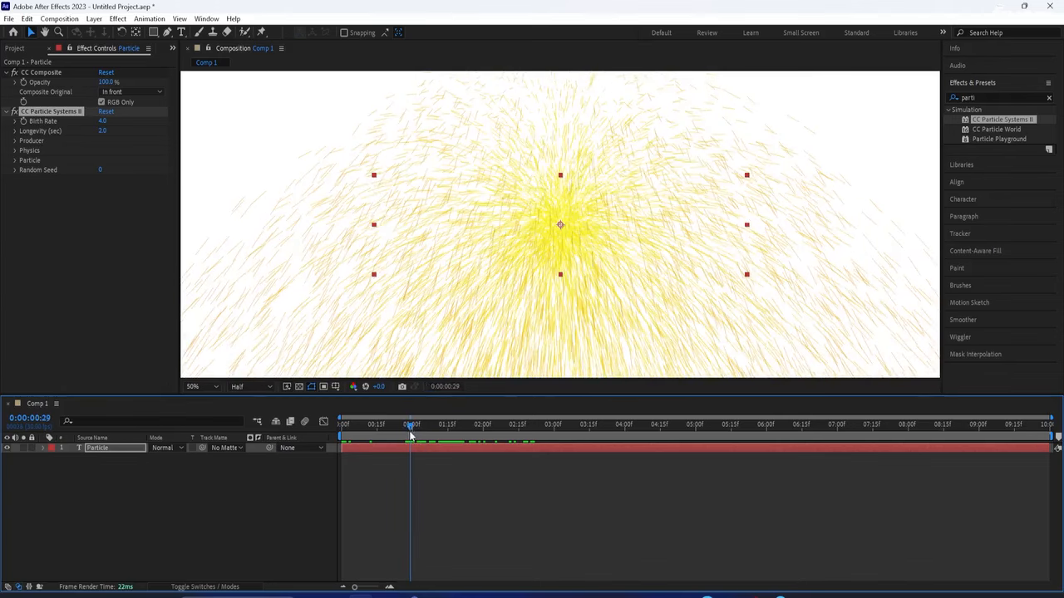
click(101, 123)
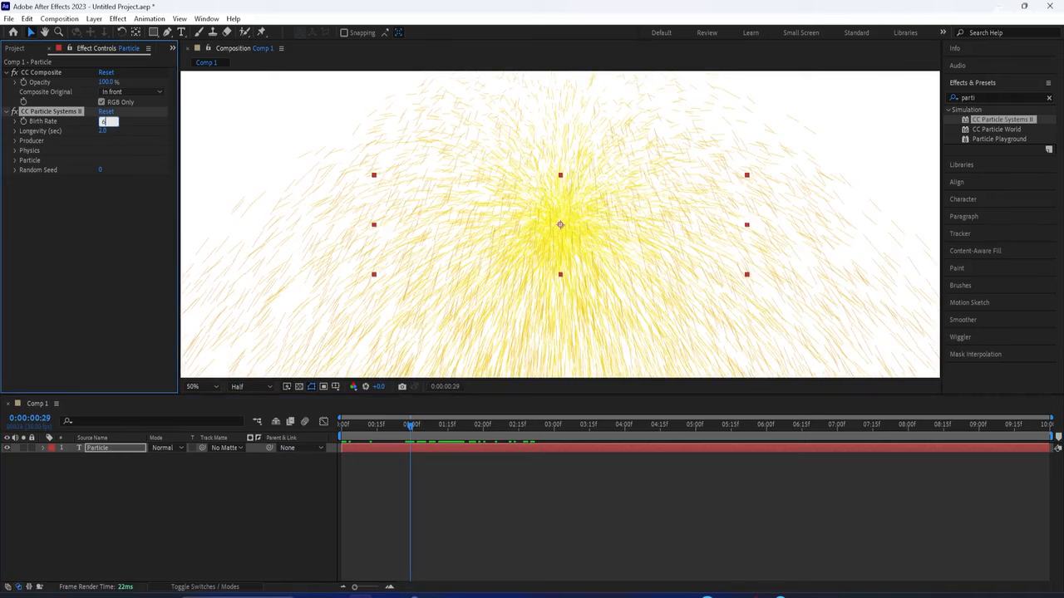
key(Tab)
key(Tab)
click(16, 143)
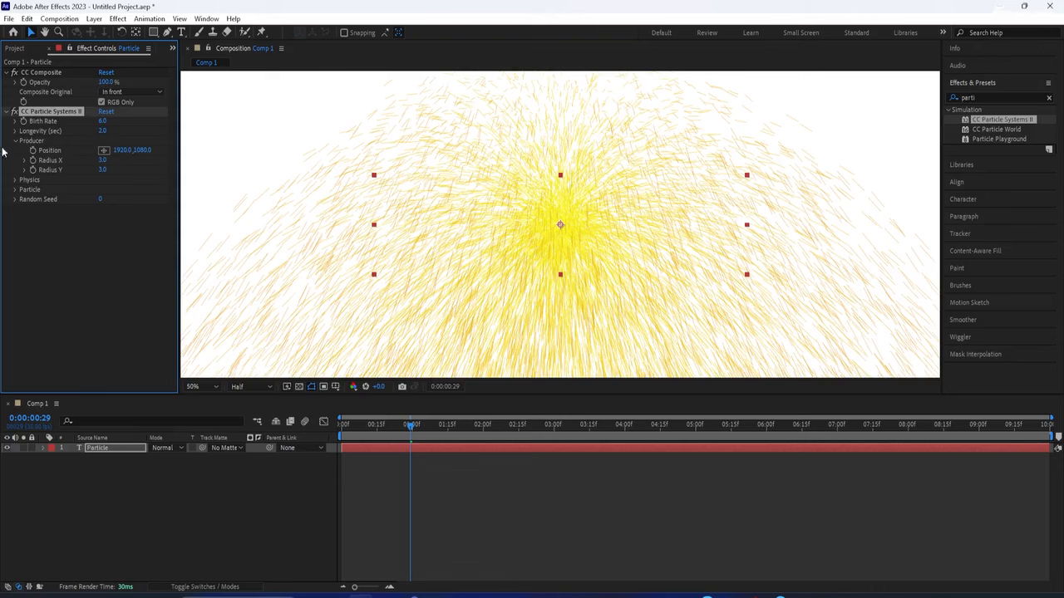
click(102, 161)
click(114, 193)
mouse_move(103, 162)
mouse_down()
mouse_move(145, 163)
mouse_move(98, 170)
mouse_up()
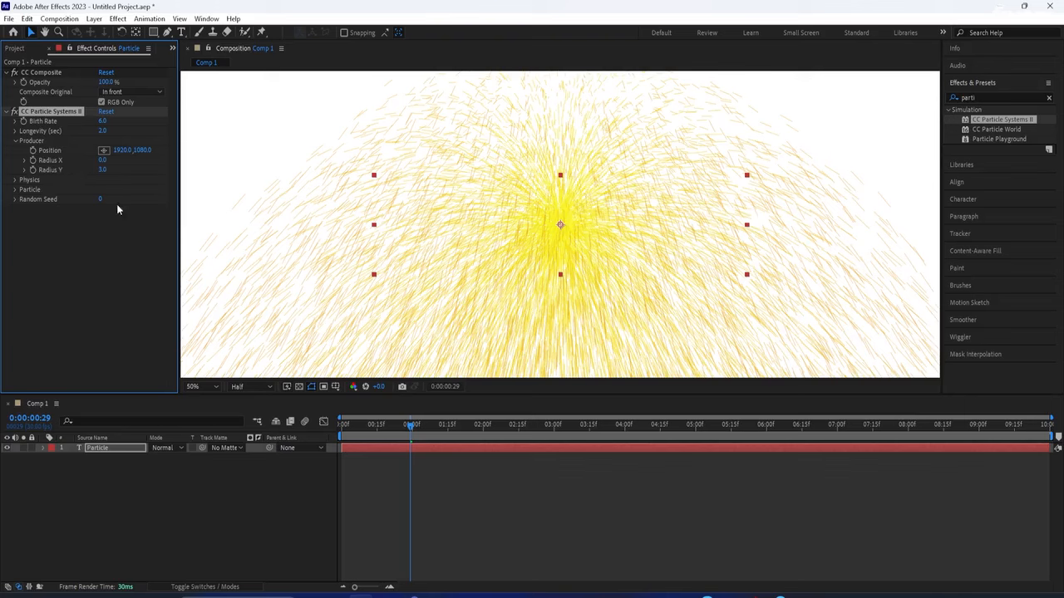
drag(103, 171, 111, 175)
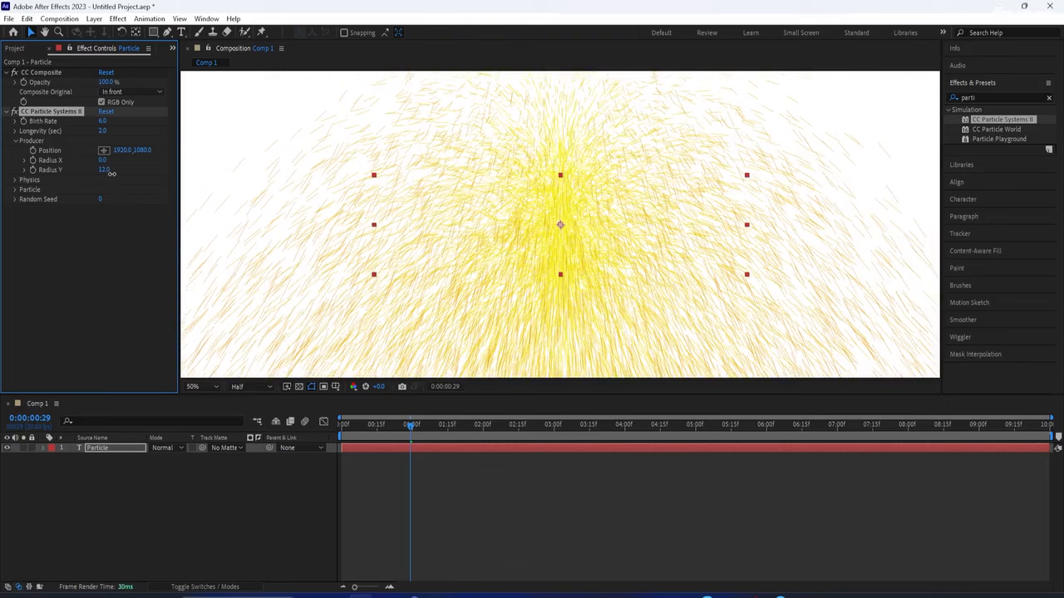
Switch the Physics Animation type to Direction
click(15, 181)
click(112, 189)
click(127, 281)
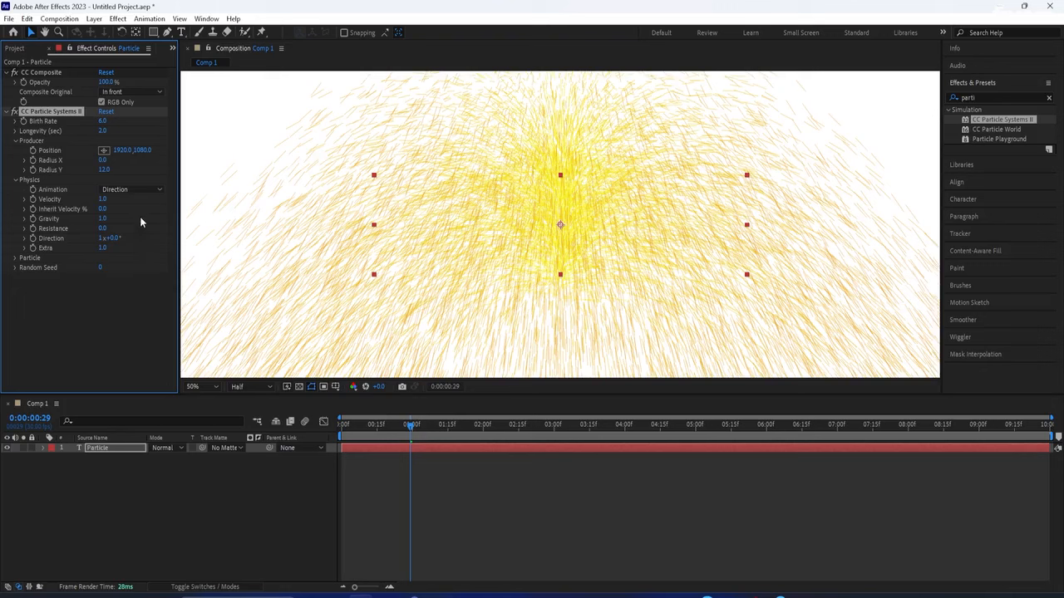
Set Velocity to 0.5 and Inherit Velocity to 20%, then preview the animation
click(100, 200)
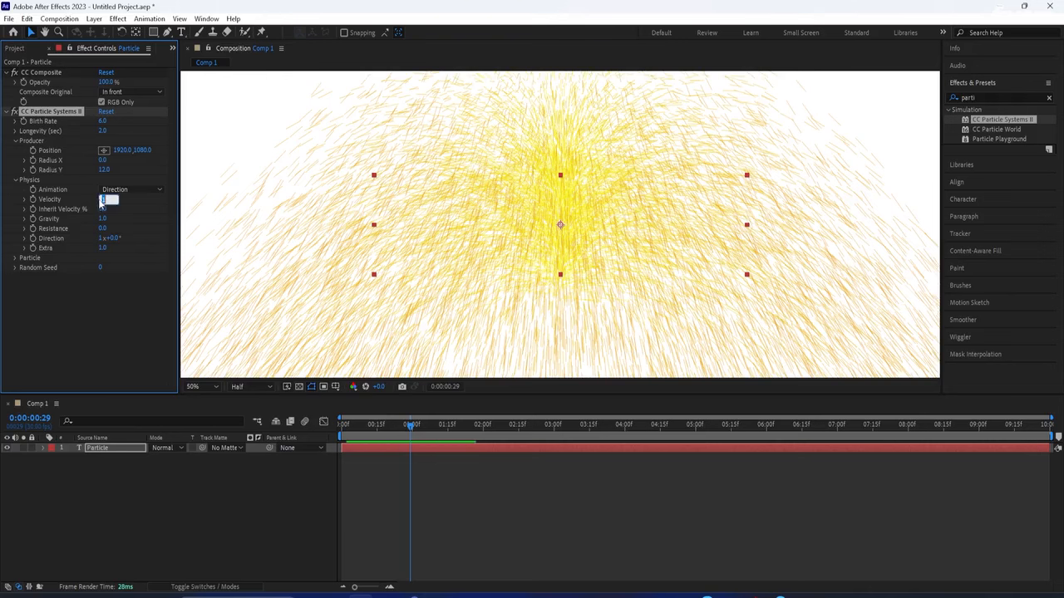
key(Tab)
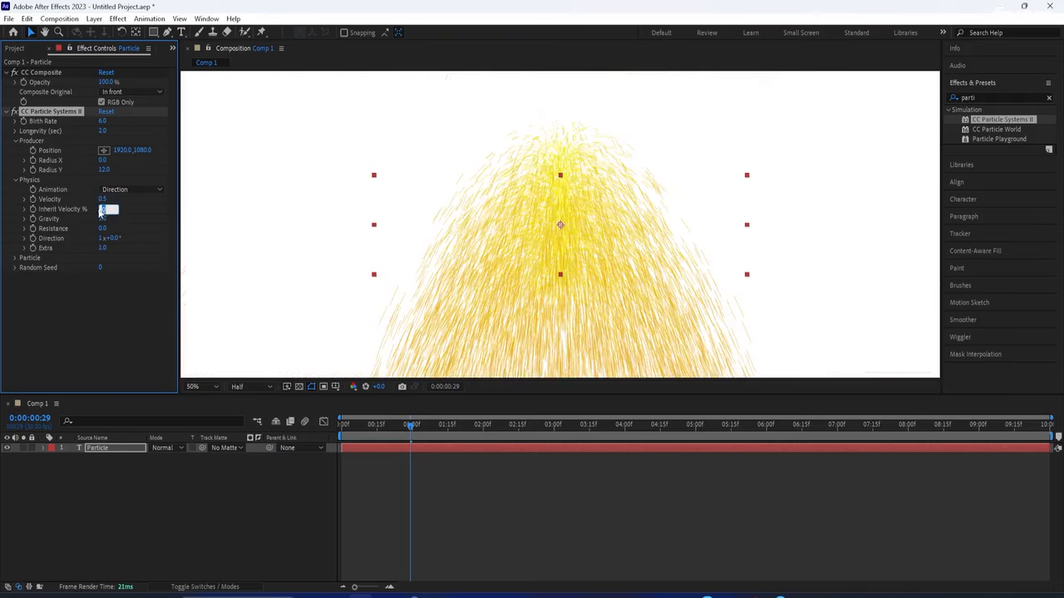
key(Return)
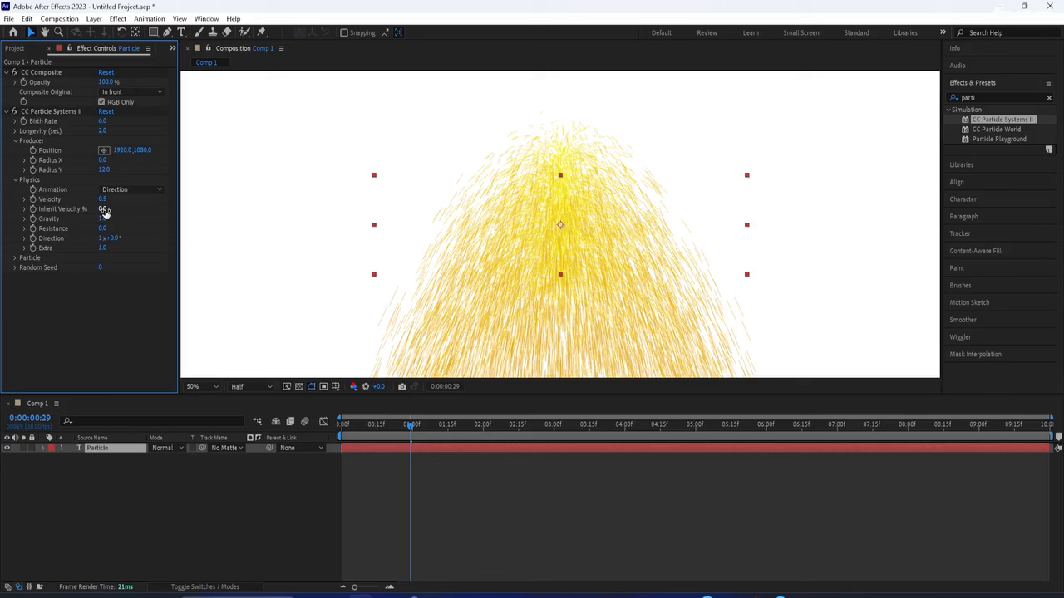
drag(105, 212, 119, 209)
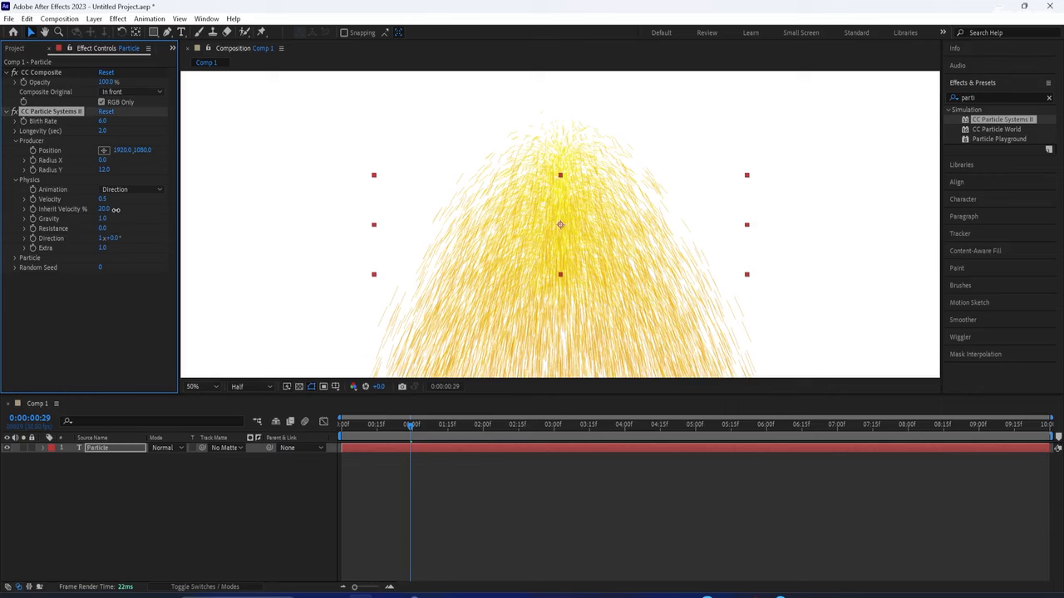
click(117, 210)
key(space)
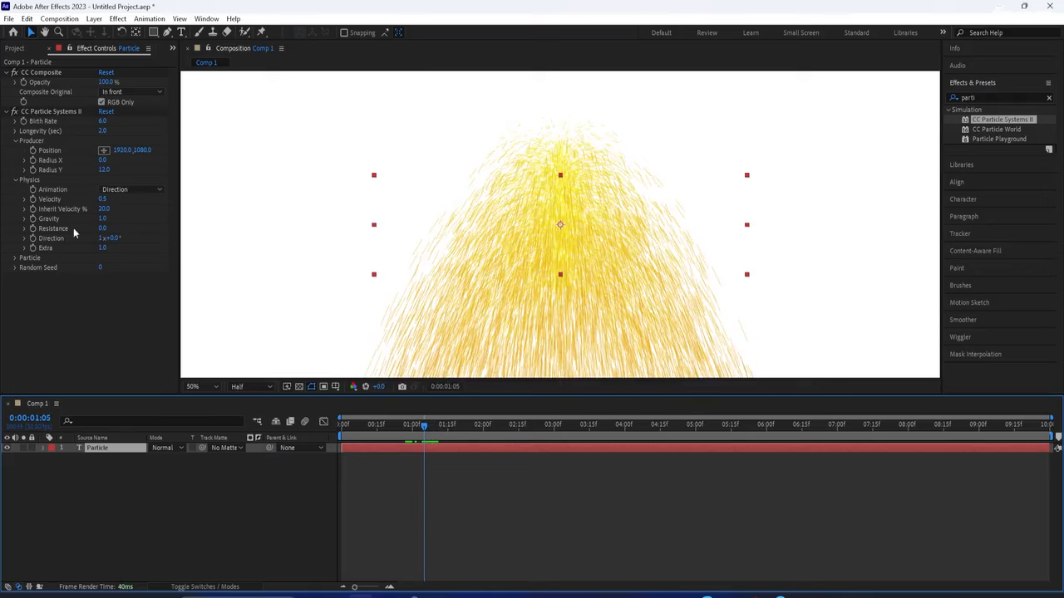
Set particle Gravity to 0.2
click(103, 219)
text(0.6)
key(Return)
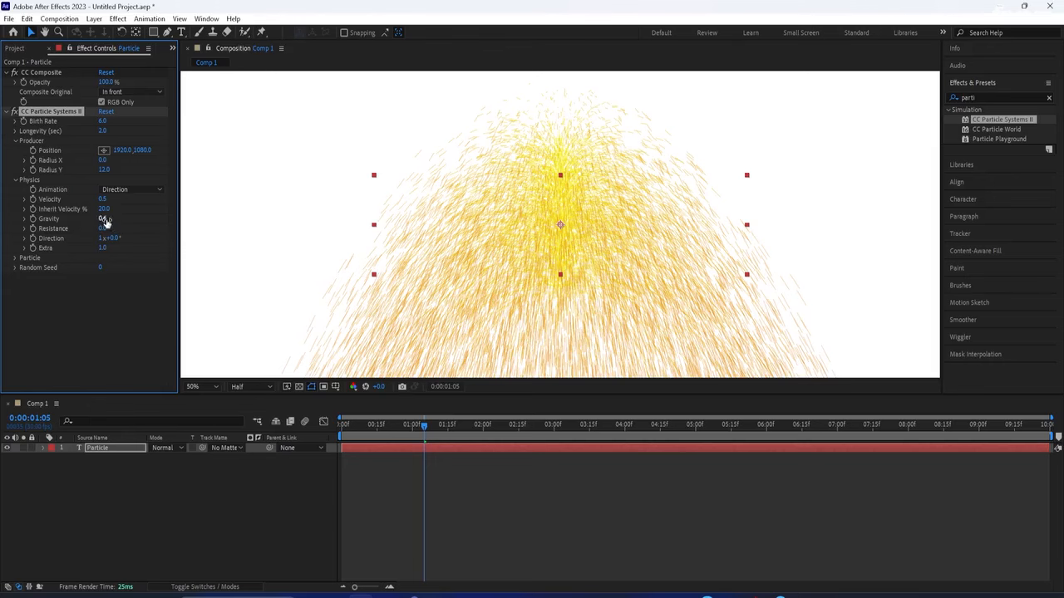
drag(100, 219, 89, 224)
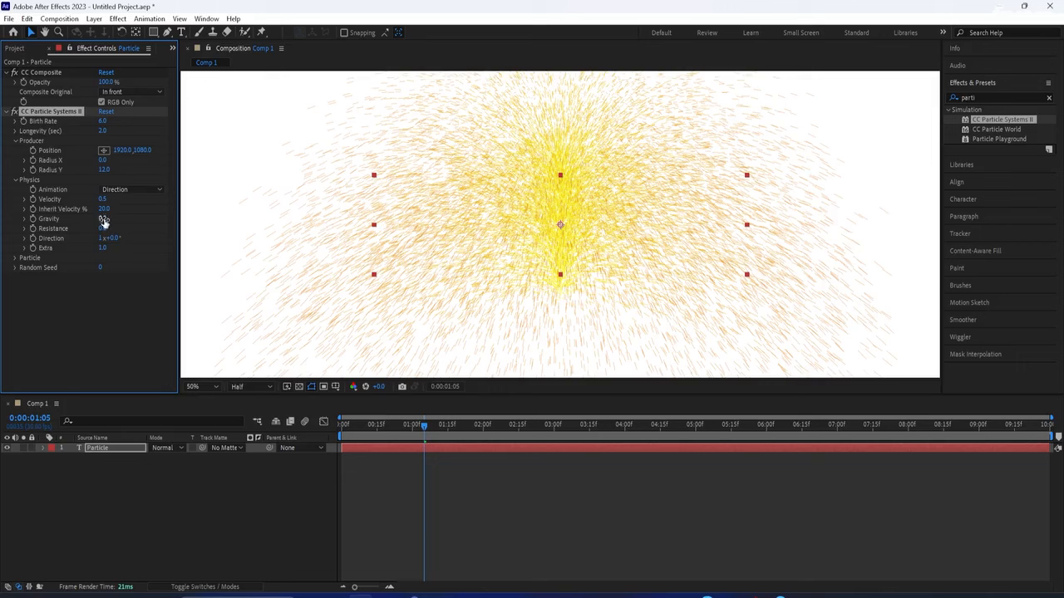
drag(101, 218, 120, 229)
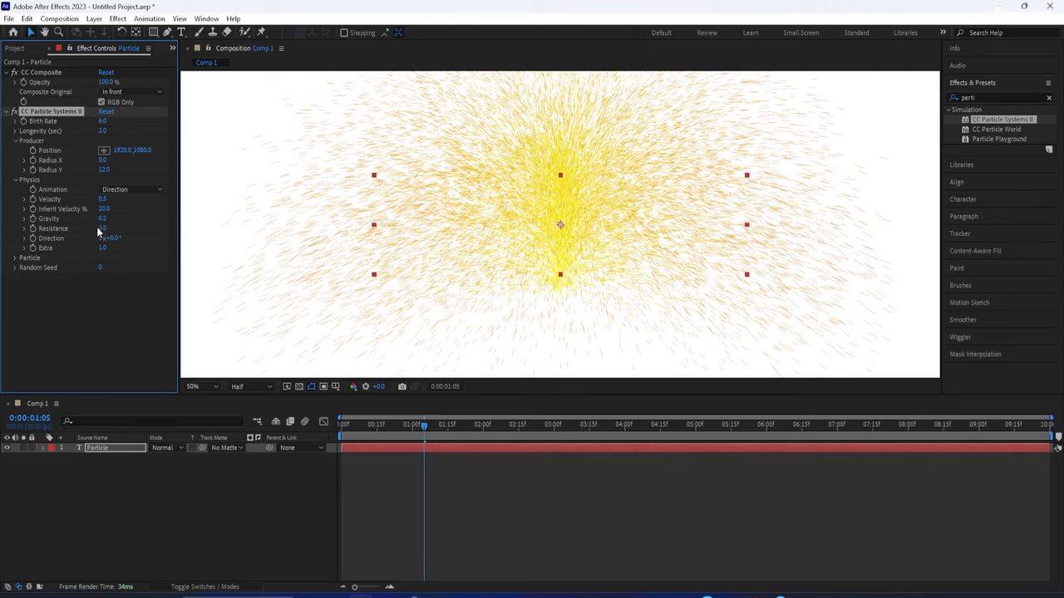
Set particle Resistance to 30
drag(101, 230, 128, 241)
click(105, 228)
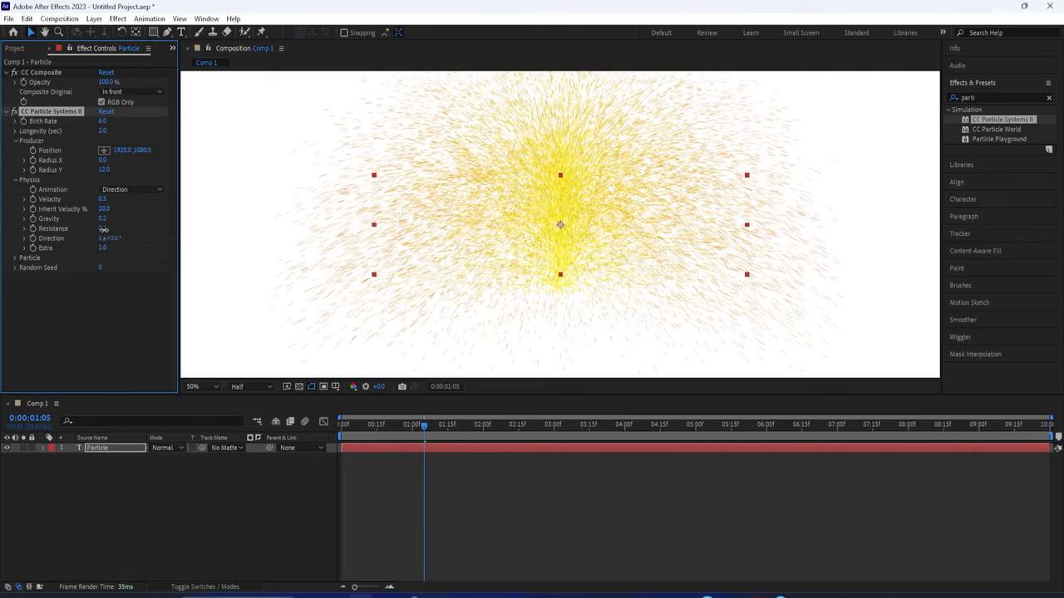
text(33333)
key(ctrl+a)
text(030)
key(Return)
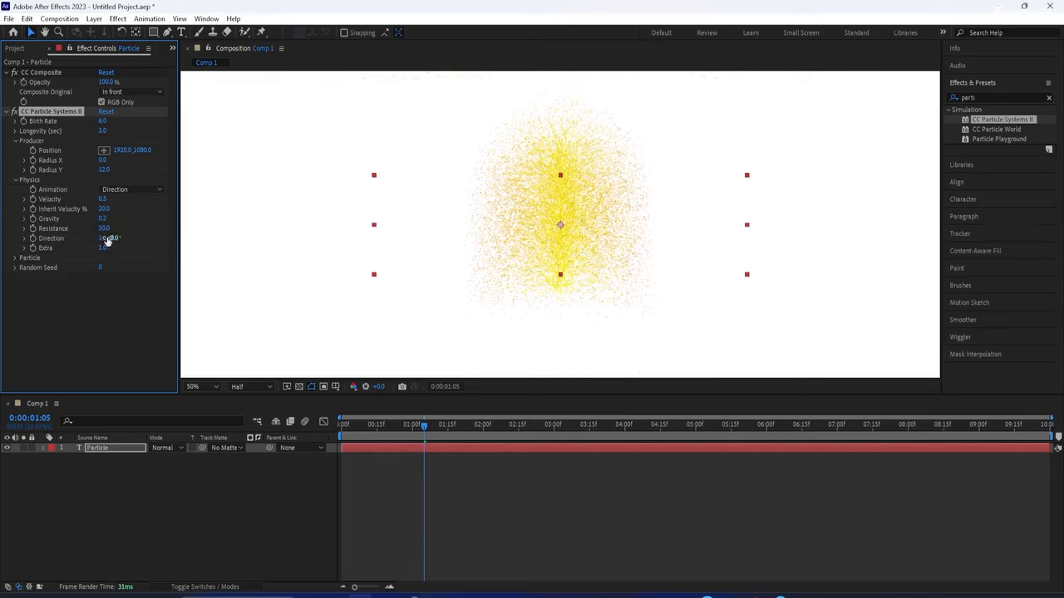
Change the Particle Type to TetraHedron
click(19, 261)
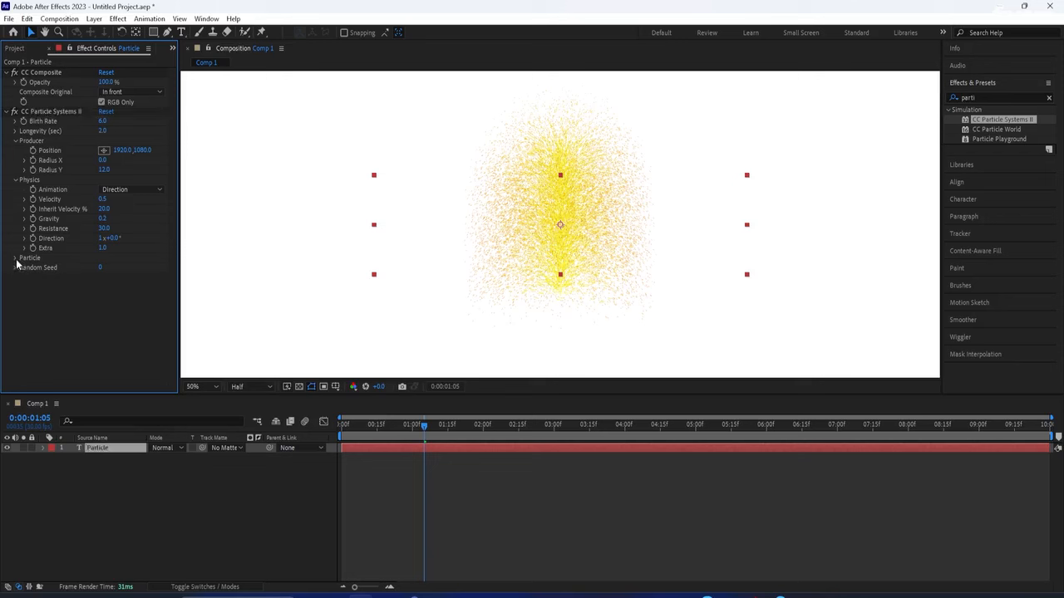
click(14, 258)
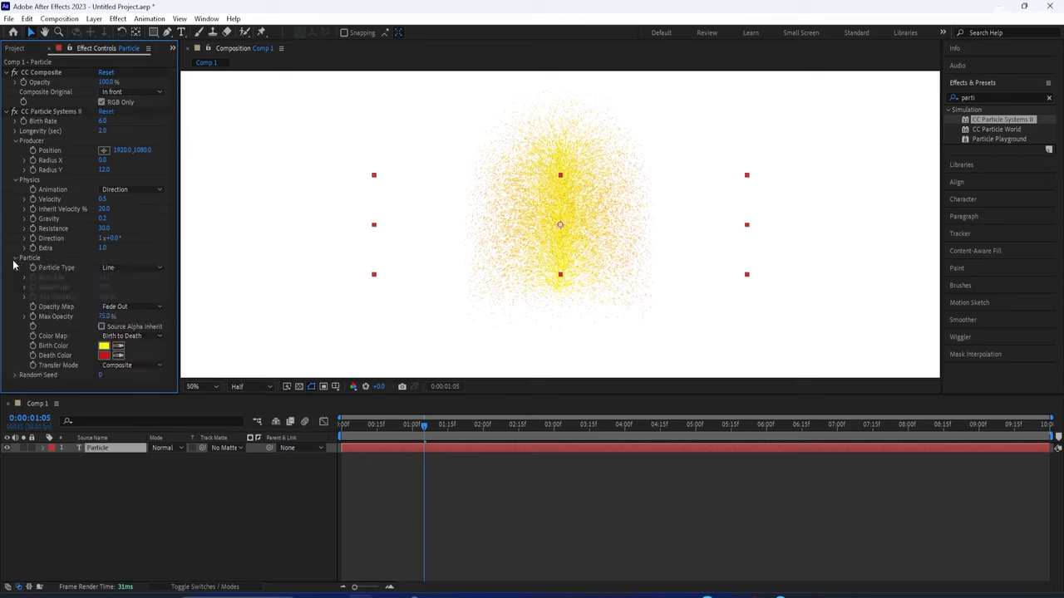
click(109, 268)
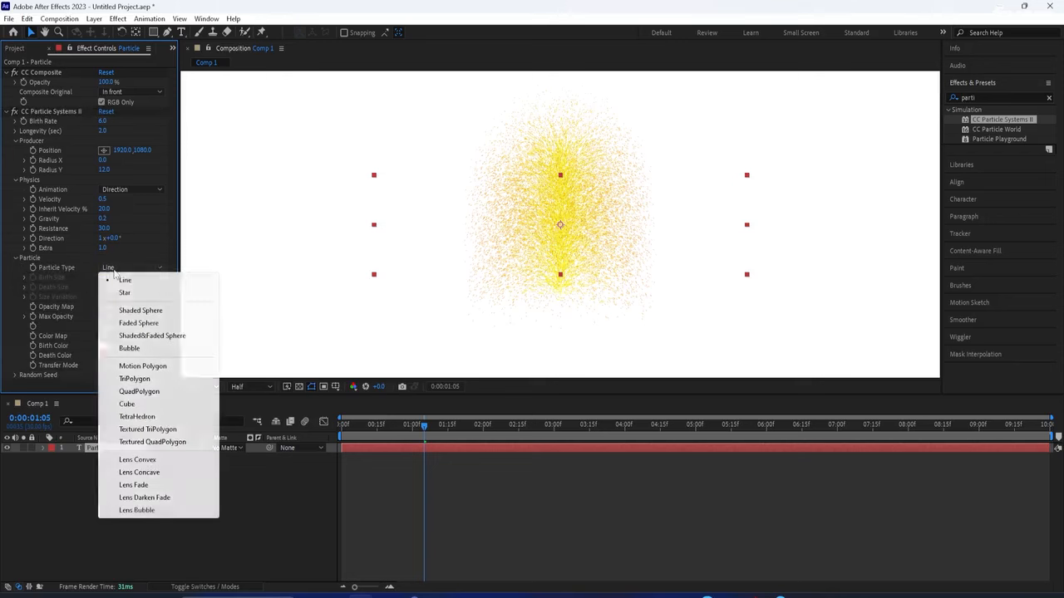
click(137, 416)
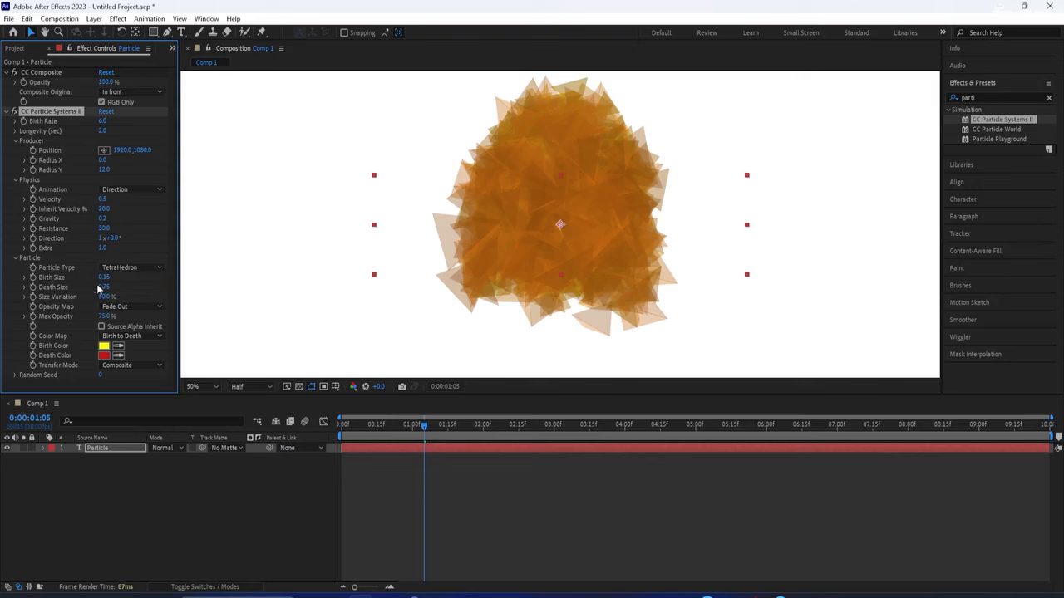
Set Birth Size 0.08, Death Size 0.30, Size Variation 30%, and enable Source Alpha Inherit
drag(108, 279, 107, 282)
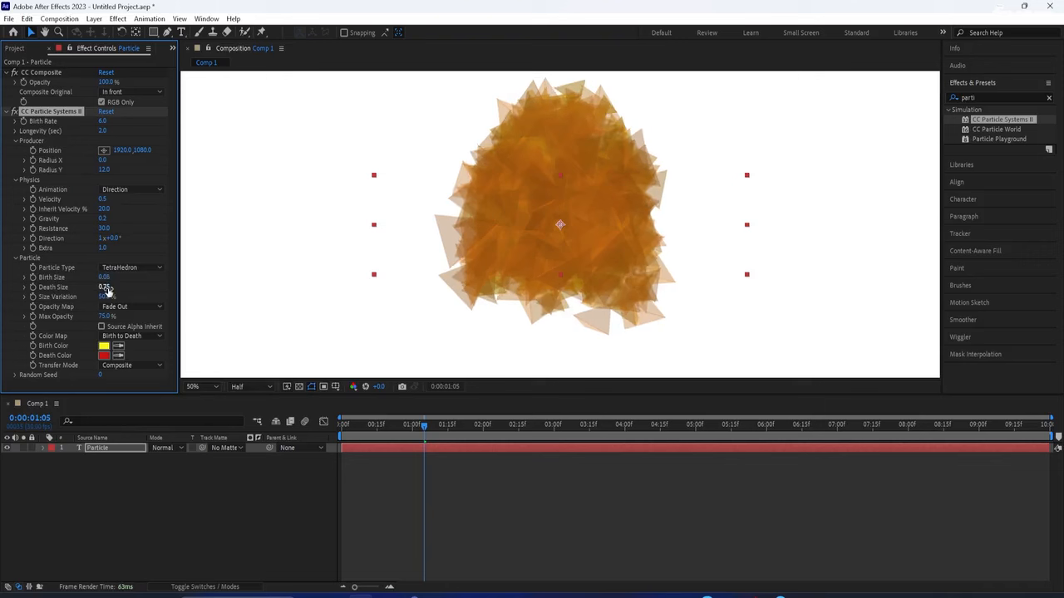
drag(105, 290, 107, 290)
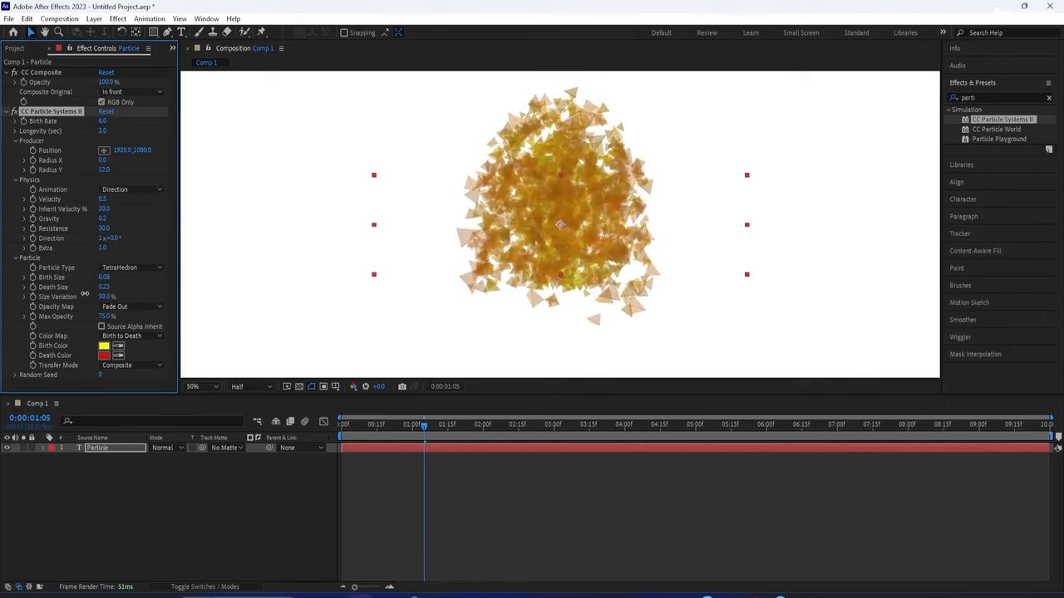
drag(84, 294, 91, 296)
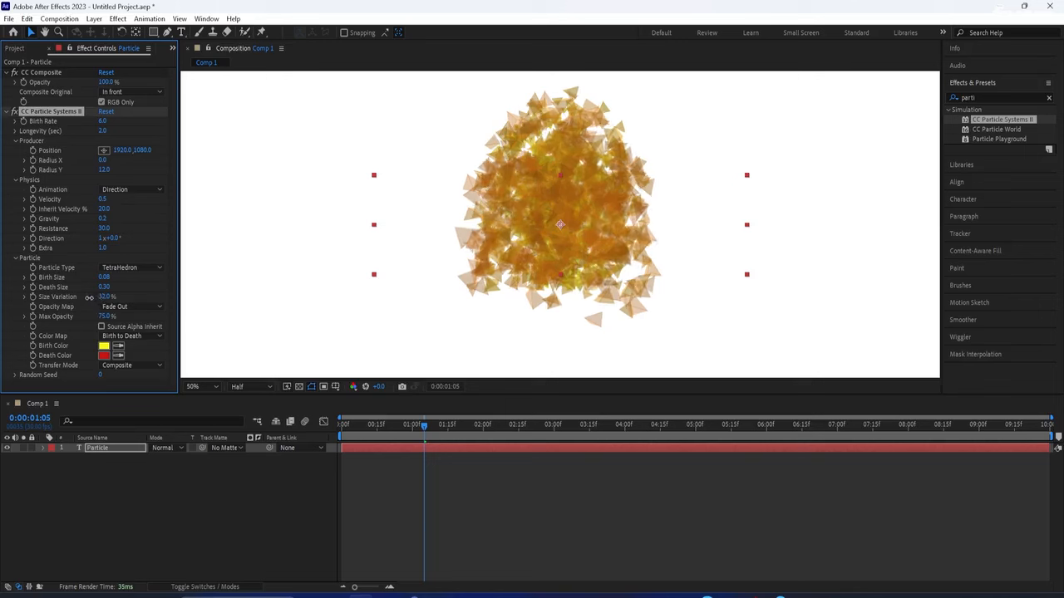
click(101, 326)
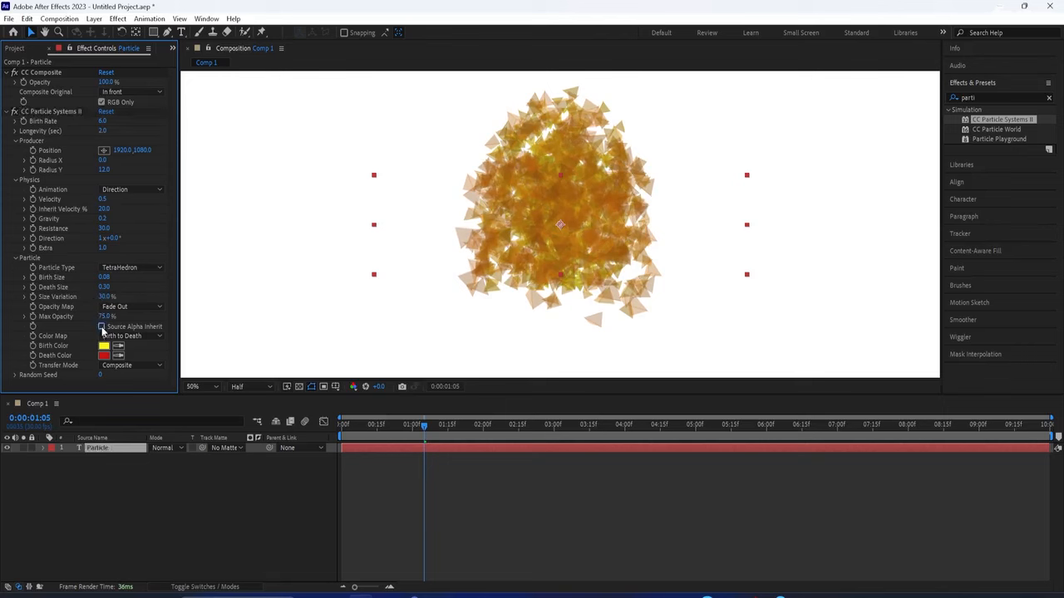
Set Birth Color to black and Death Color to grey 9C9C9C
click(103, 346)
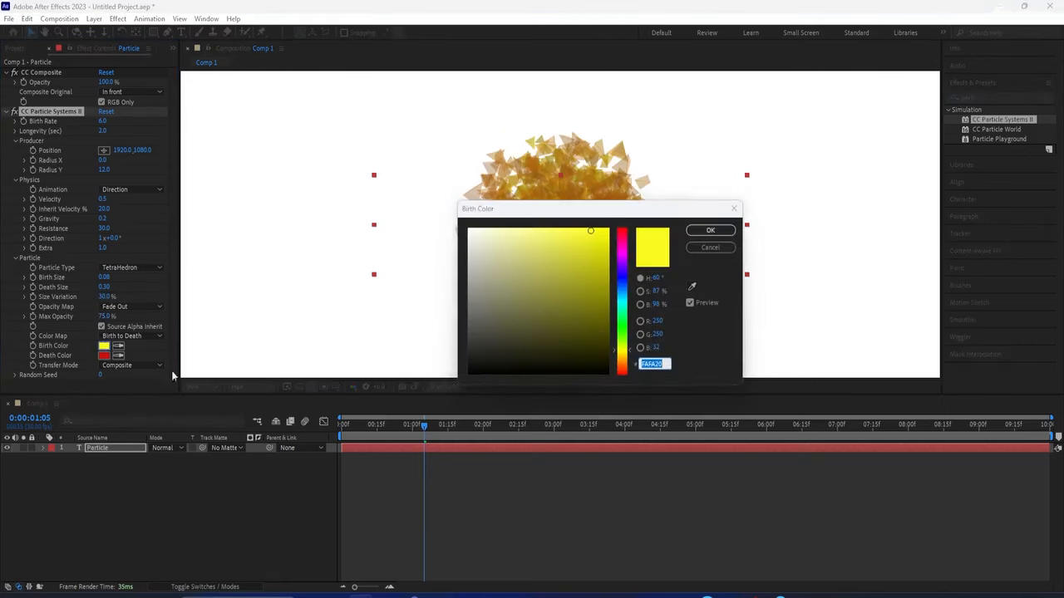
click(504, 355)
click(711, 231)
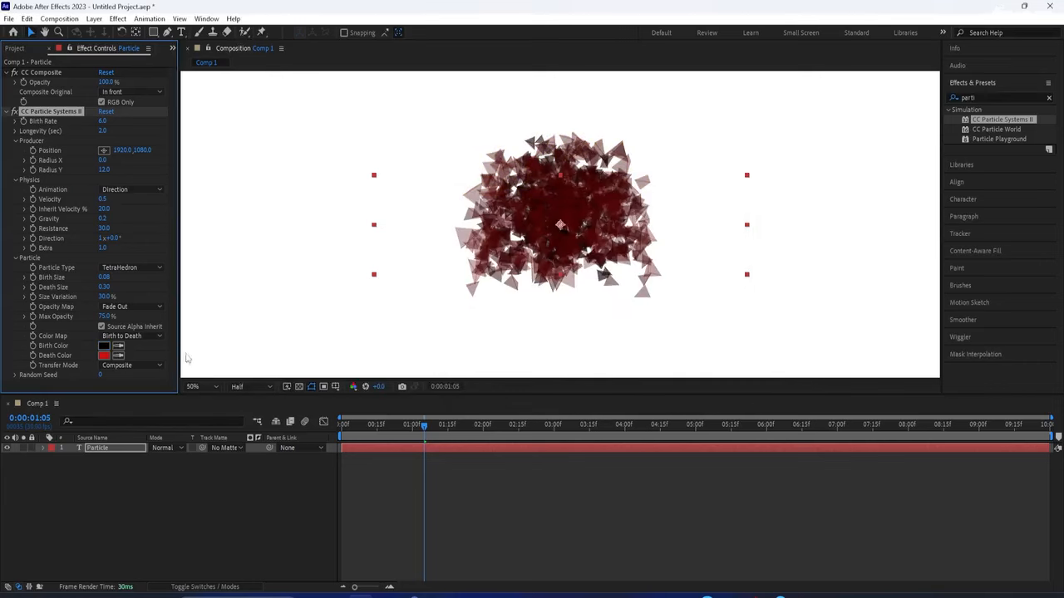
click(103, 356)
drag(468, 284, 444, 286)
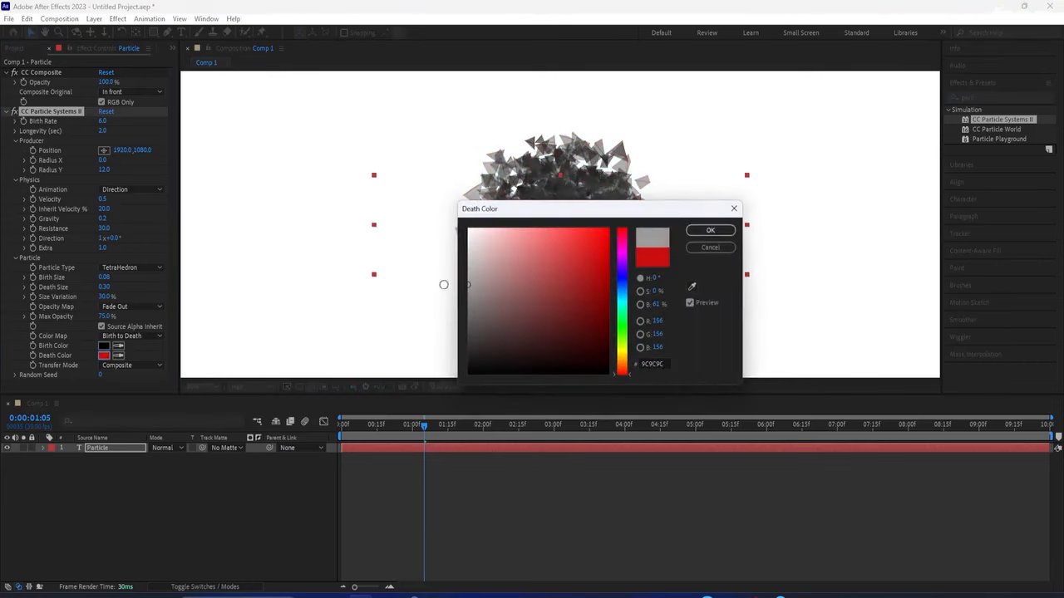
click(706, 233)
click(100, 448)
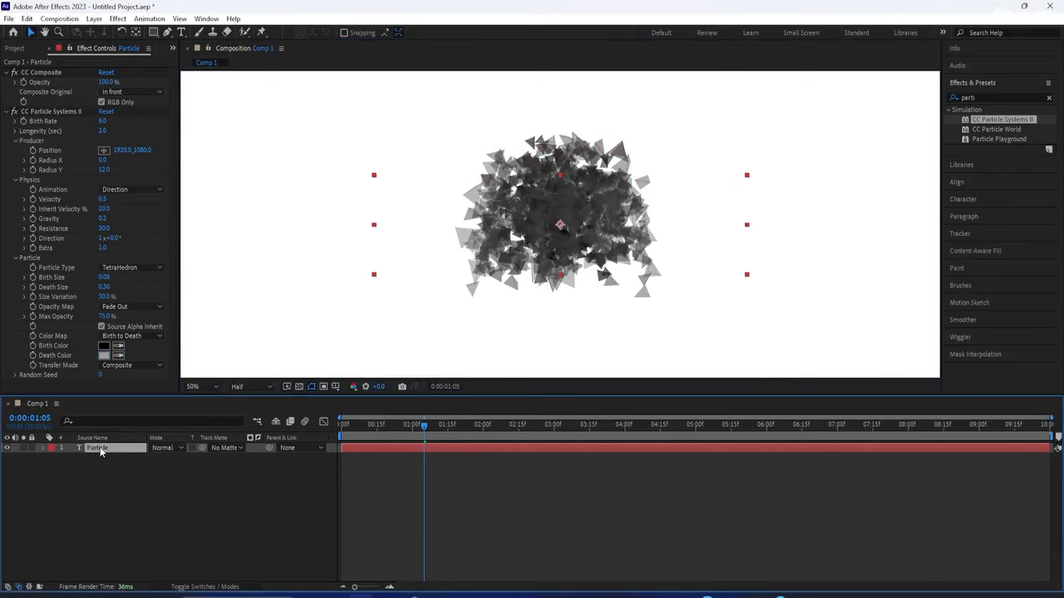
Duplicate the Particle layer and rename the bottom copy 'backup'
key(ctrl+d)
key(ctrl+d)
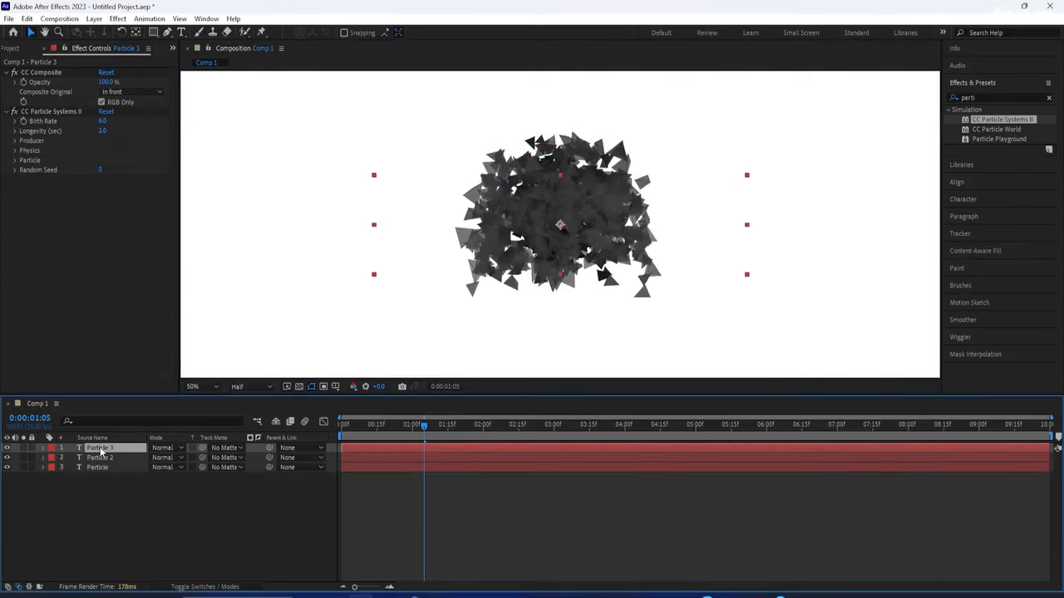
click(97, 466)
right_click(97, 464)
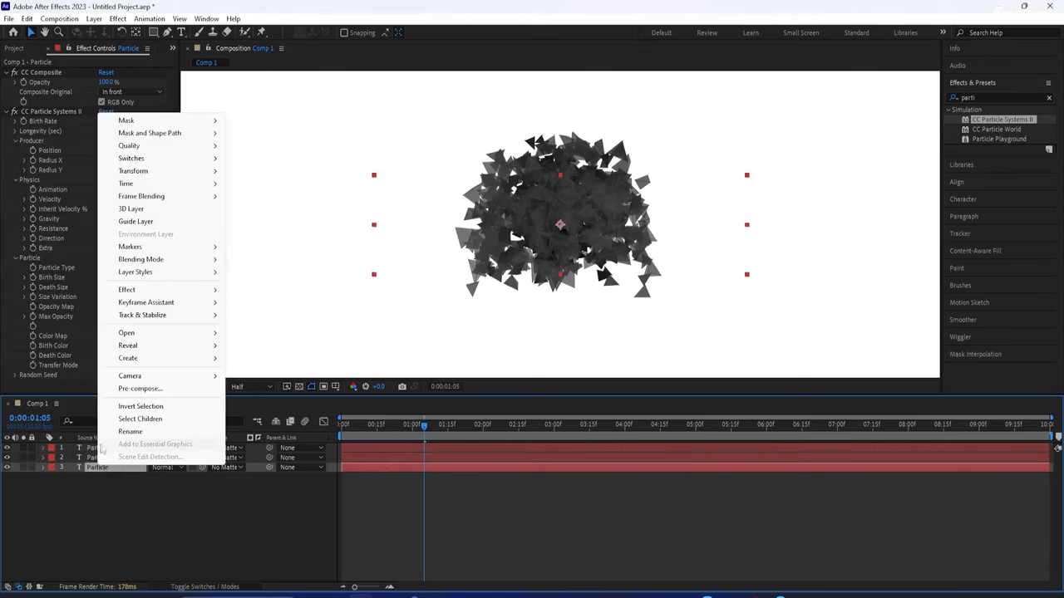
click(115, 430)
text(bac)
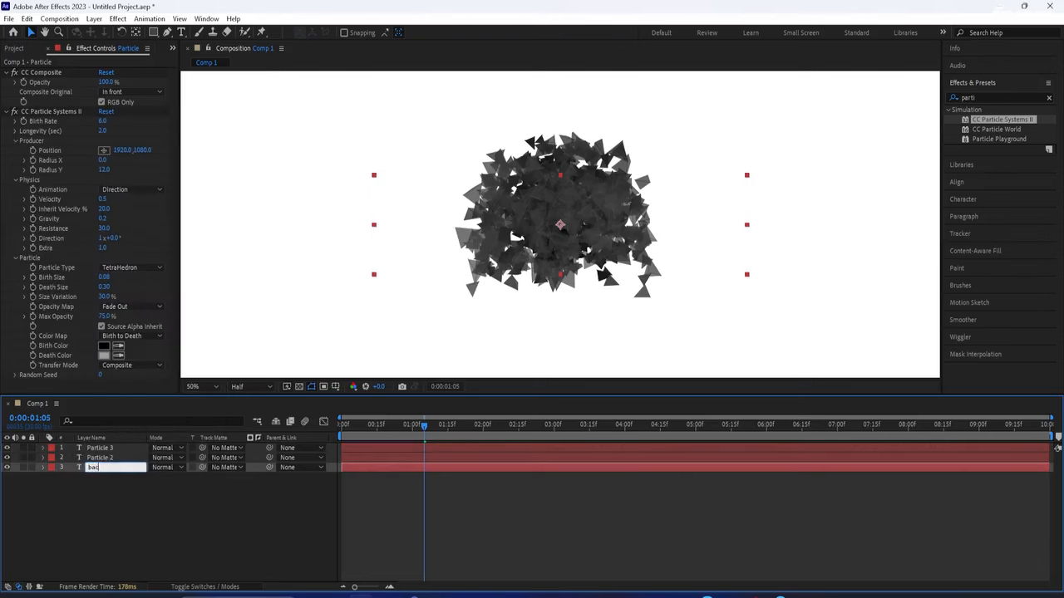
text(kup)
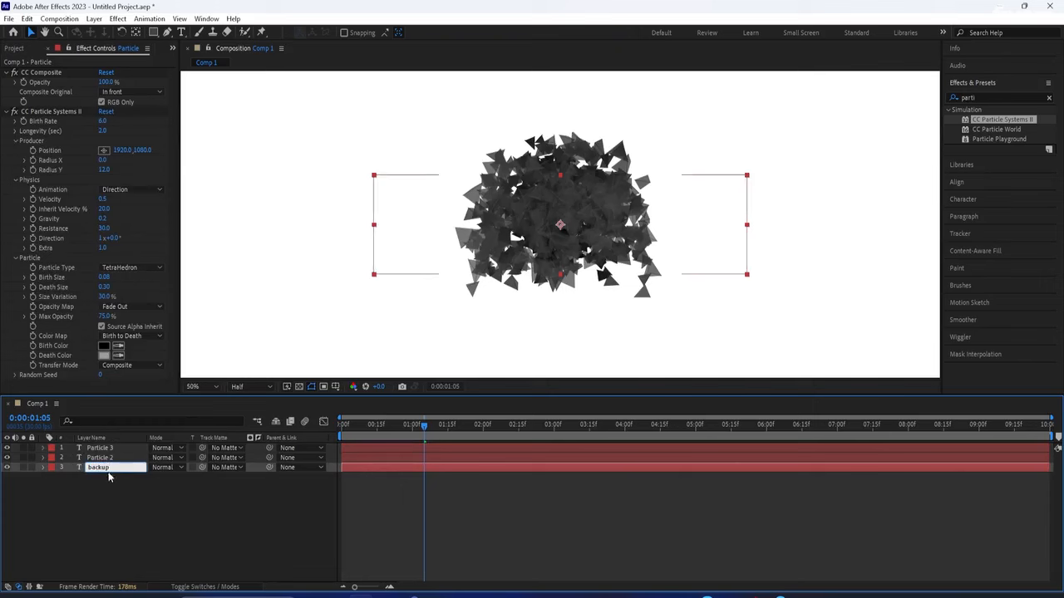
Rename Particle 2 to 'fill' and hide the backup layer
right_click(115, 458)
click(148, 428)
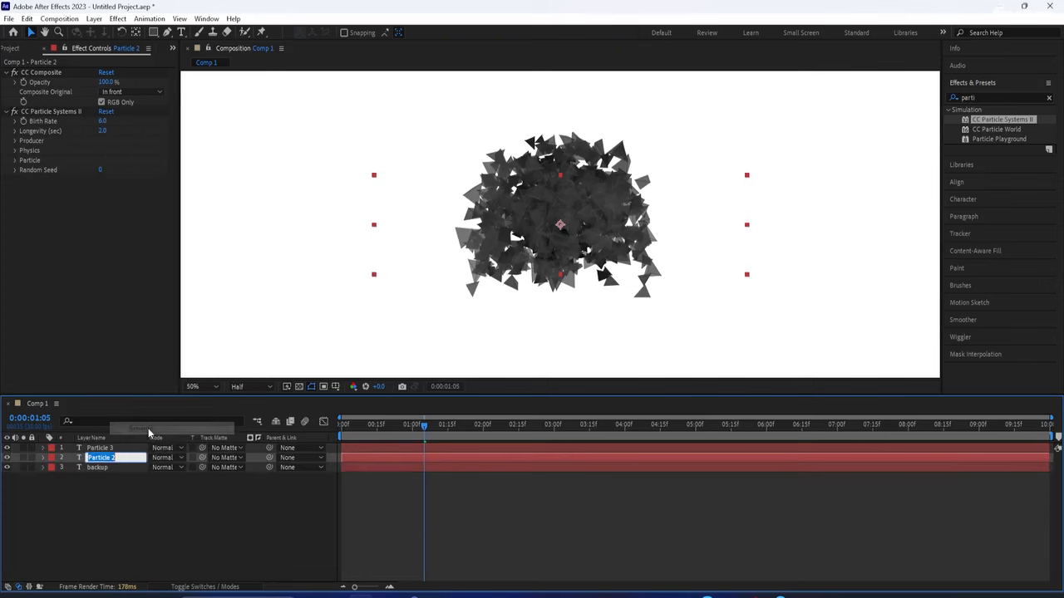
text(fill)
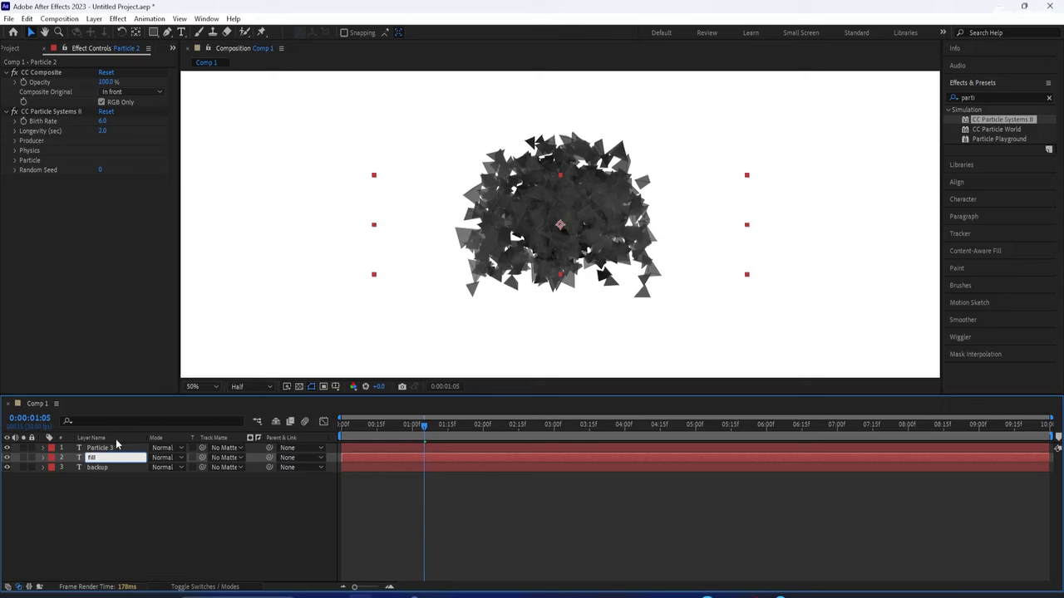
click(113, 449)
click(8, 467)
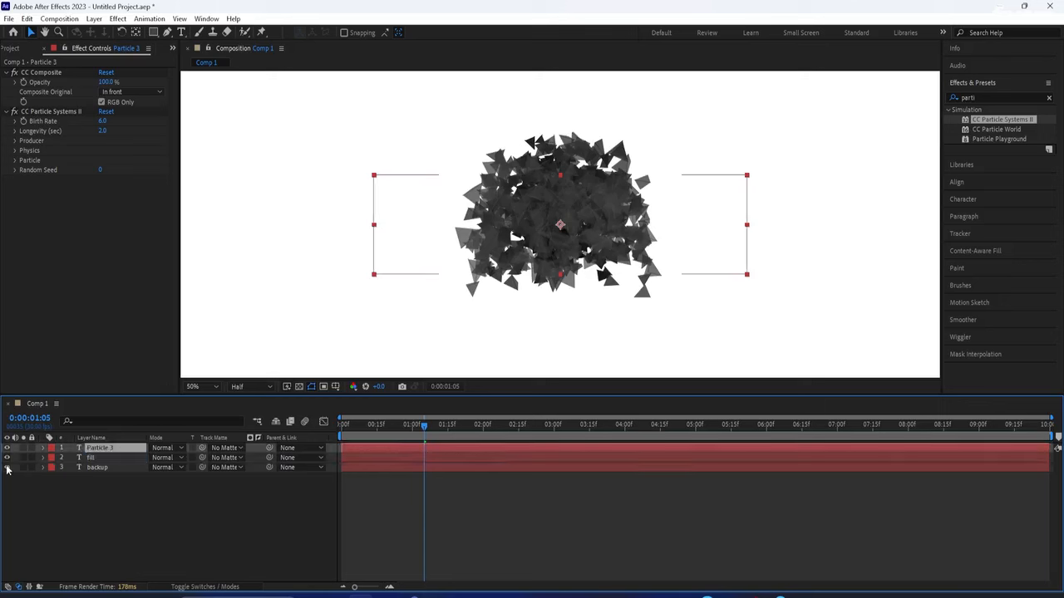
click(8, 468)
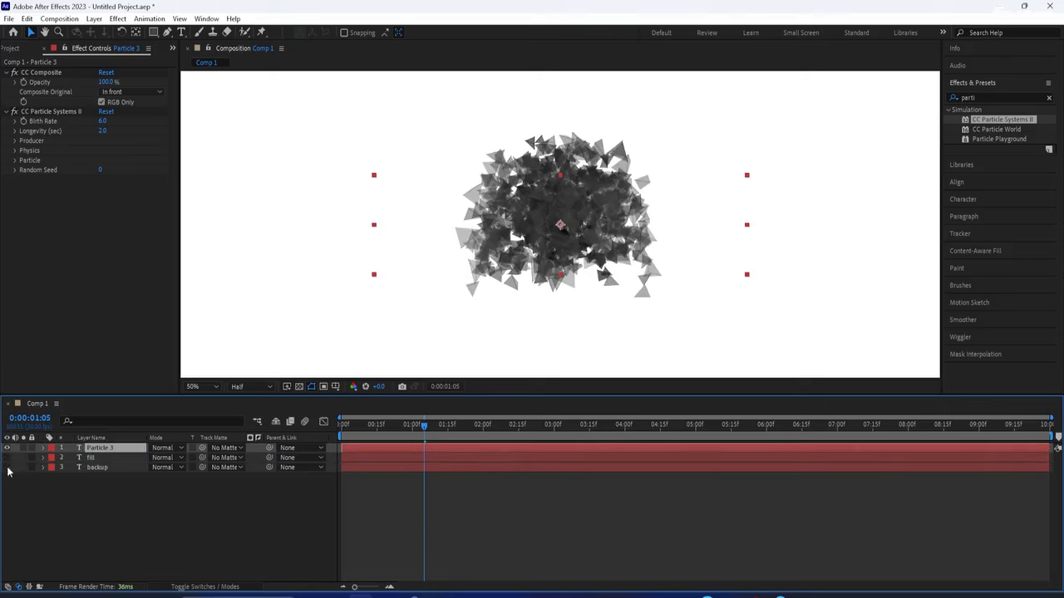
Delete CC Particle Systems II and CC Composite from the backup layer
click(92, 467)
click(55, 110)
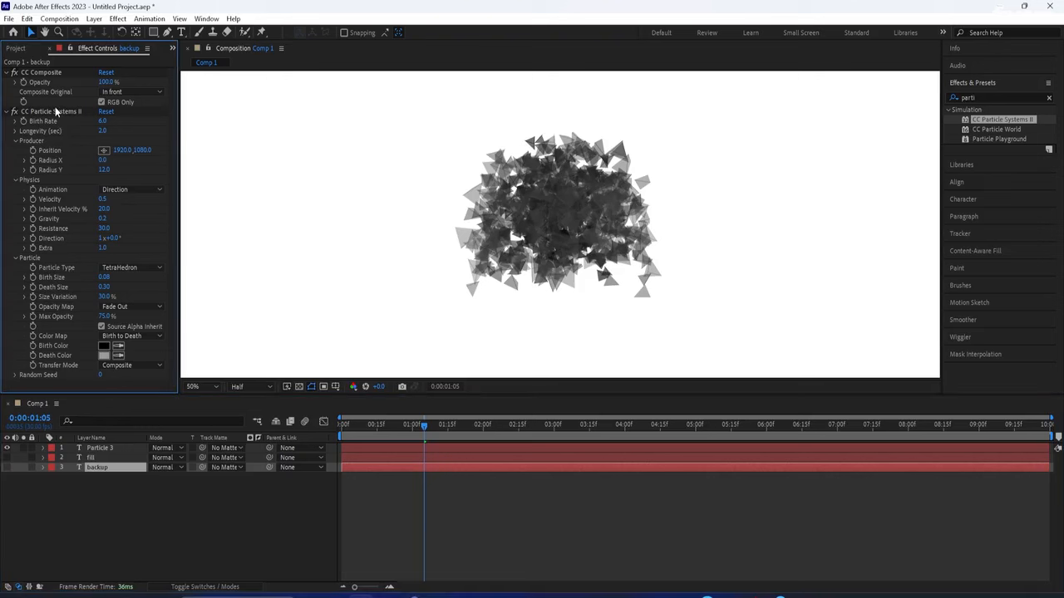
key(Delete)
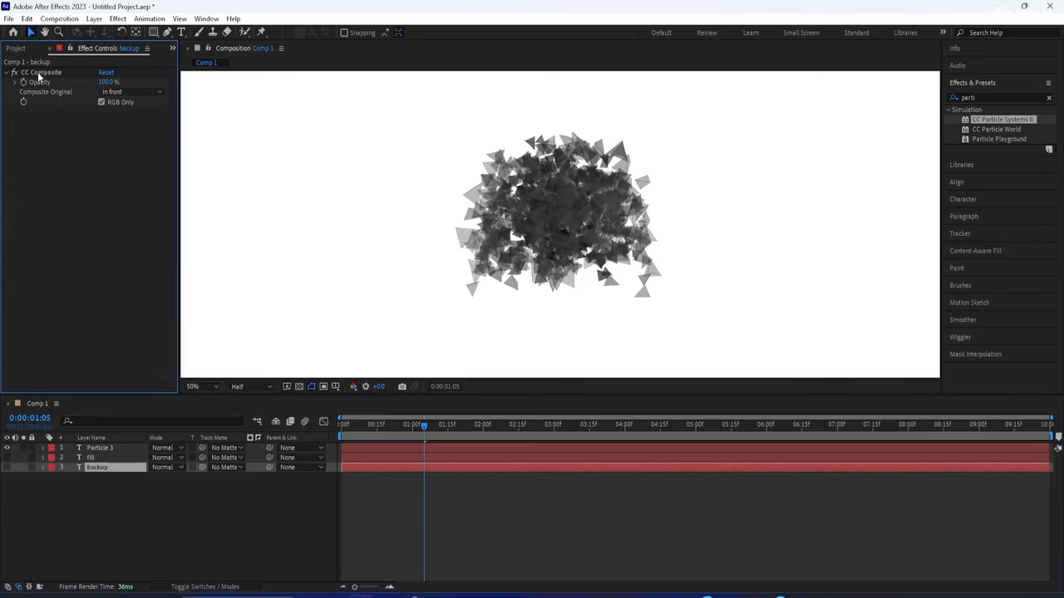
key(Delete)
click(98, 457)
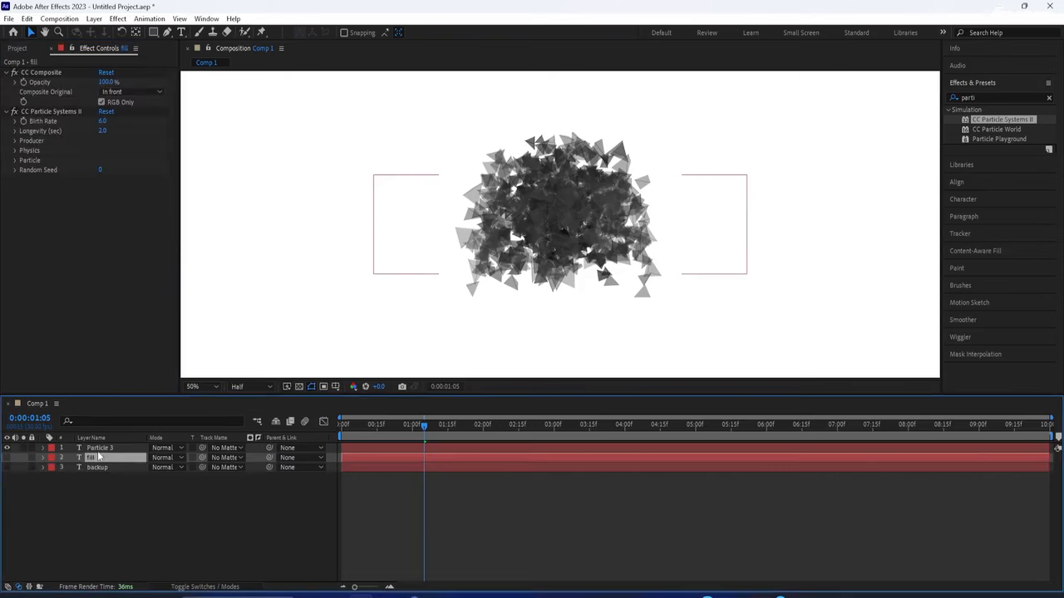
Pre-compose the Particle 3 layer into a new composition named 'rev'
right_click(98, 448)
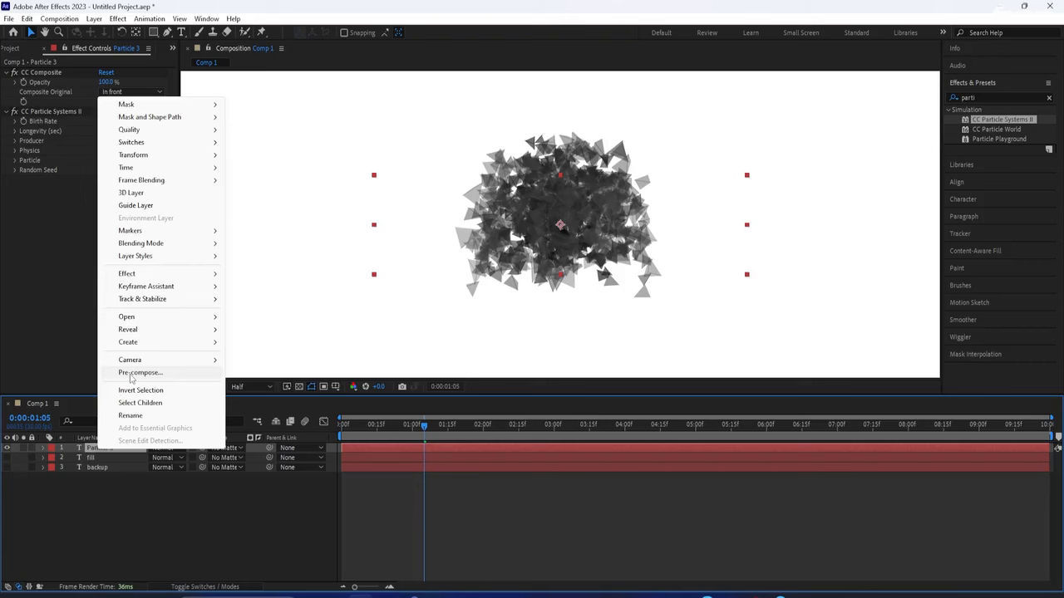
click(130, 374)
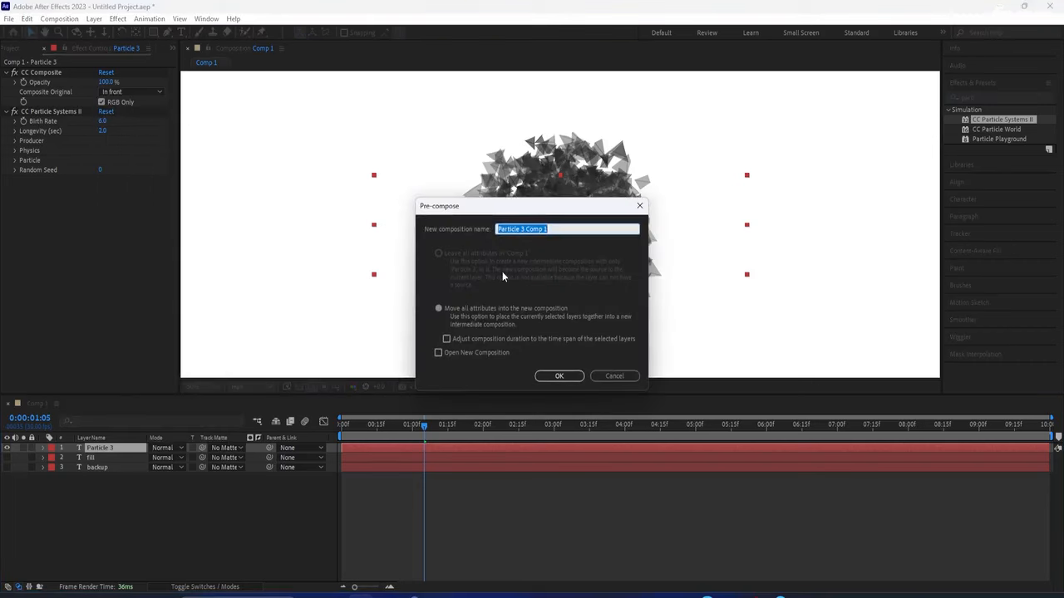
text(rev)
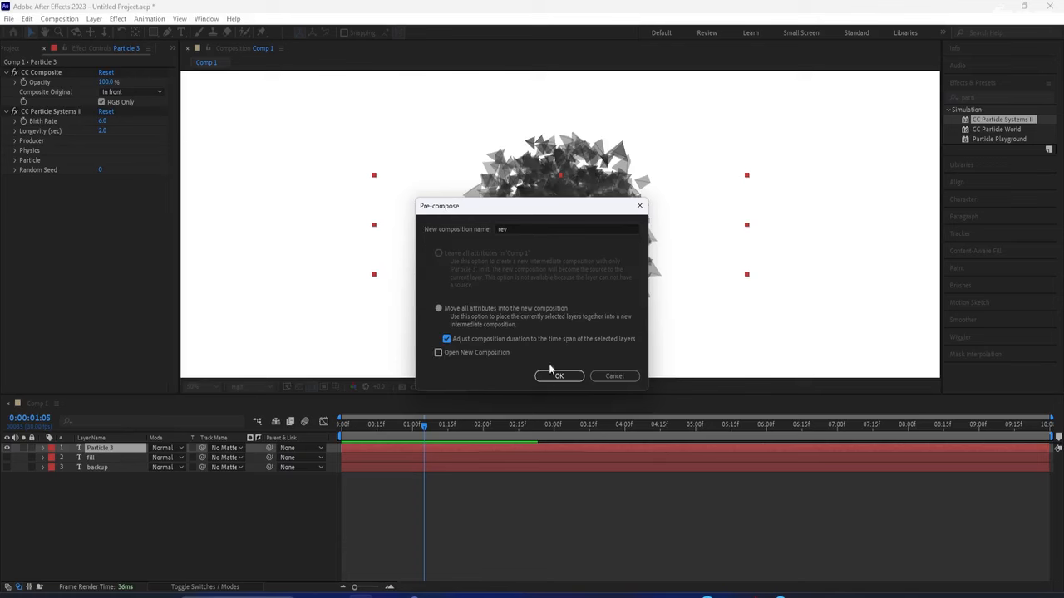
click(558, 376)
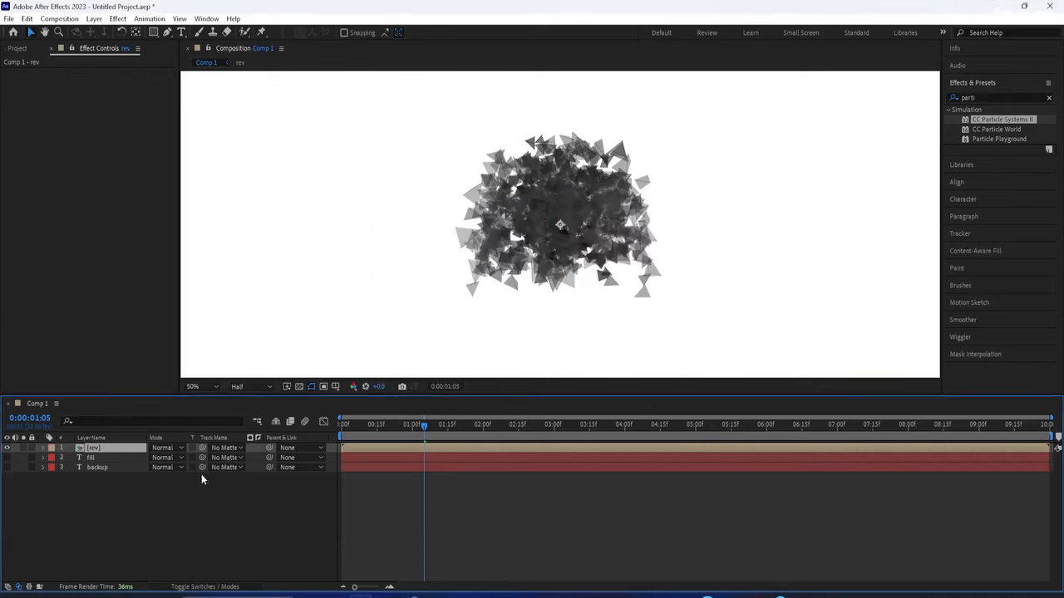
Open the rev precomp and expose Particle 3's CC Particle Systems II Producer settings
double_click(104, 448)
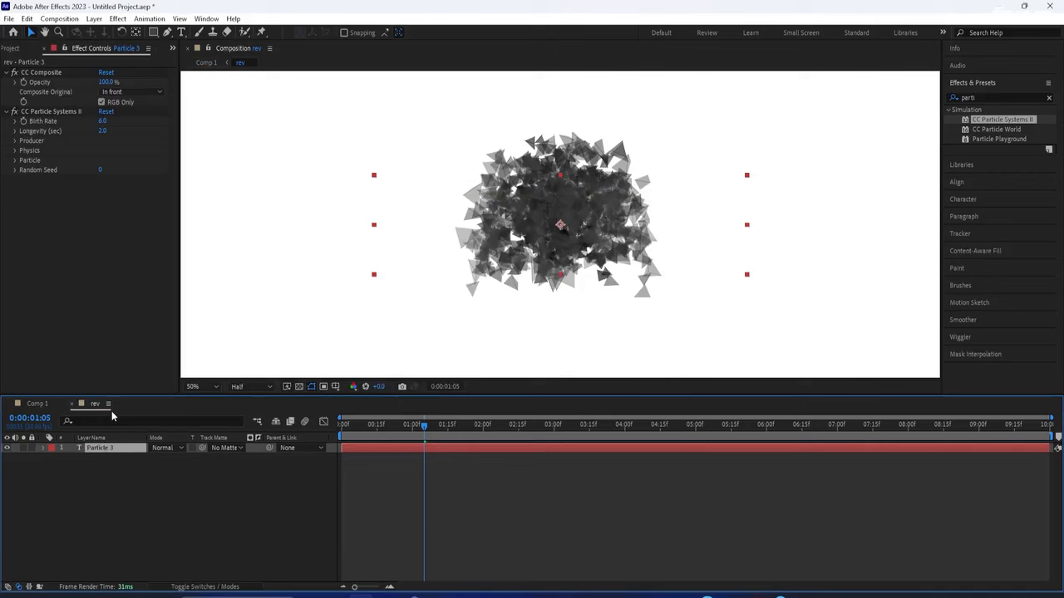
click(42, 448)
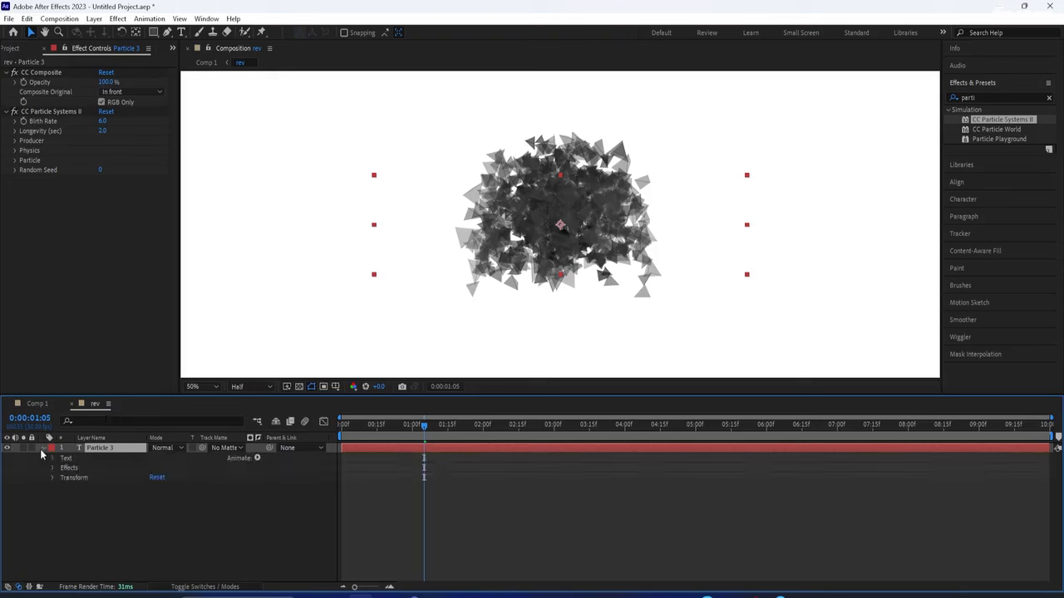
click(54, 467)
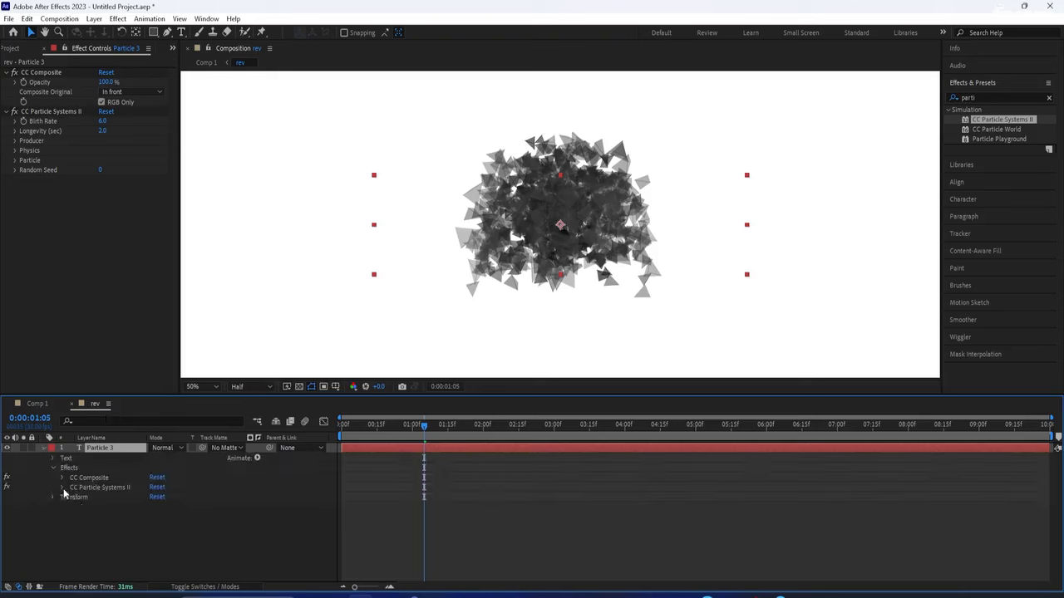
click(63, 488)
click(72, 517)
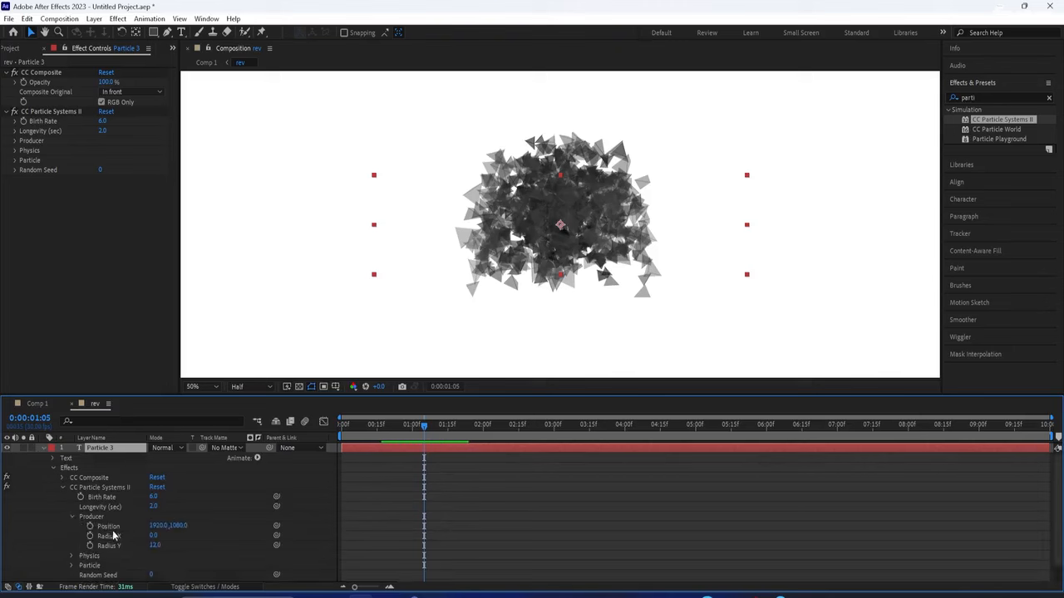
Keyframe the emitter Position X at 3840 at 7:00
drag(423, 435, 837, 448)
click(157, 526)
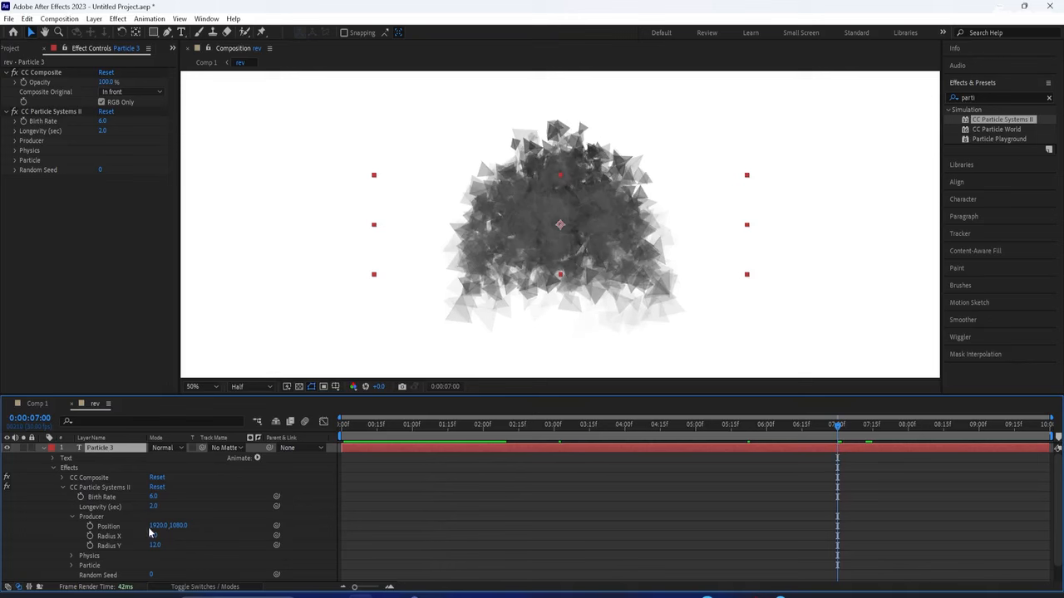
text(3)
text(840)
click(89, 528)
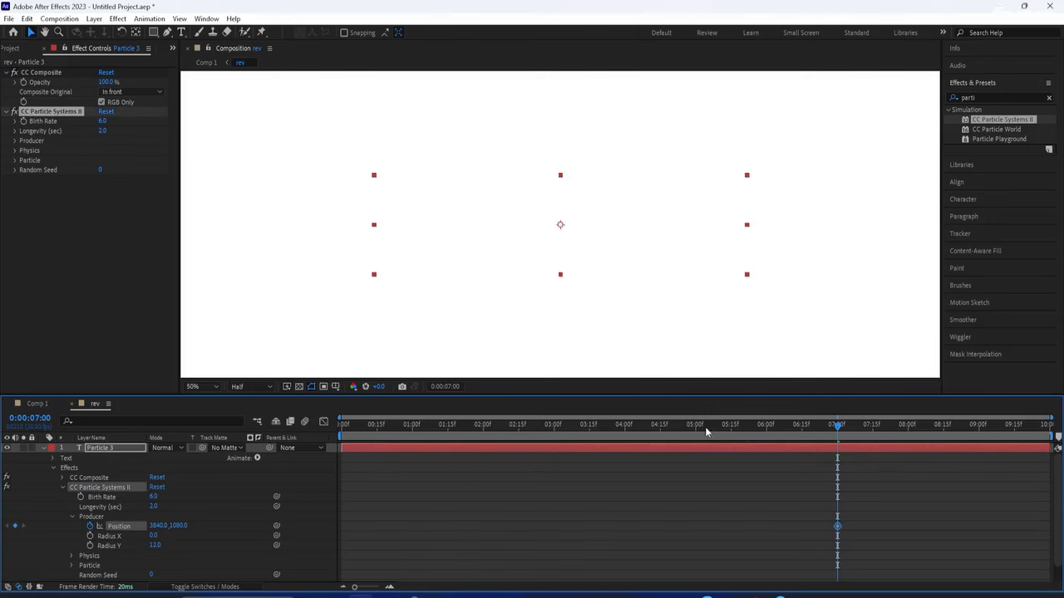
Keyframe Position X at 52.6 at the comp end and preview the leftward sweep
drag(838, 426, 1049, 426)
click(158, 527)
text(52.6)
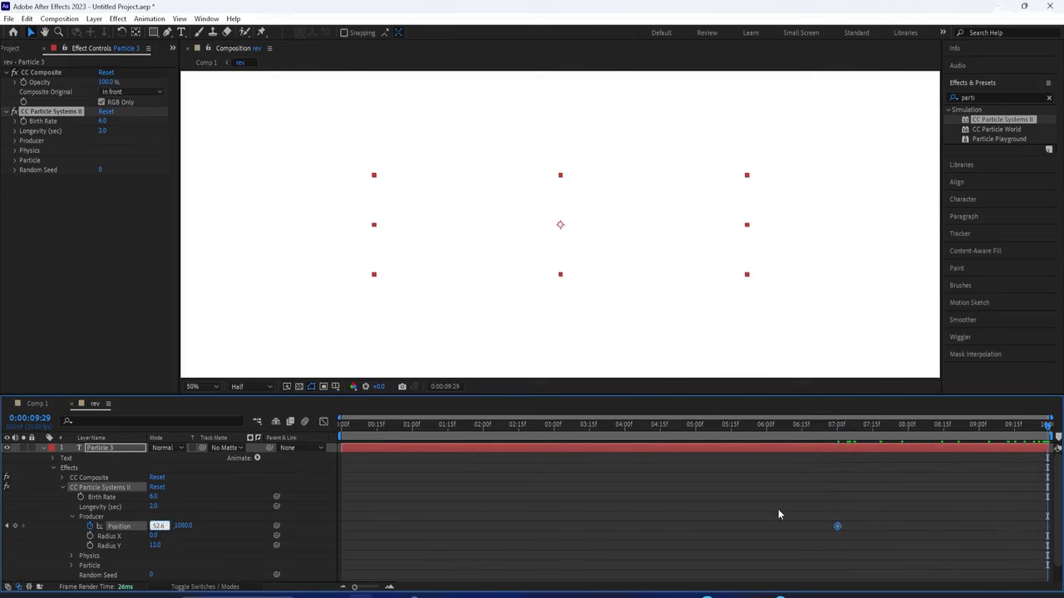
click(779, 510)
drag(1049, 428, 860, 447)
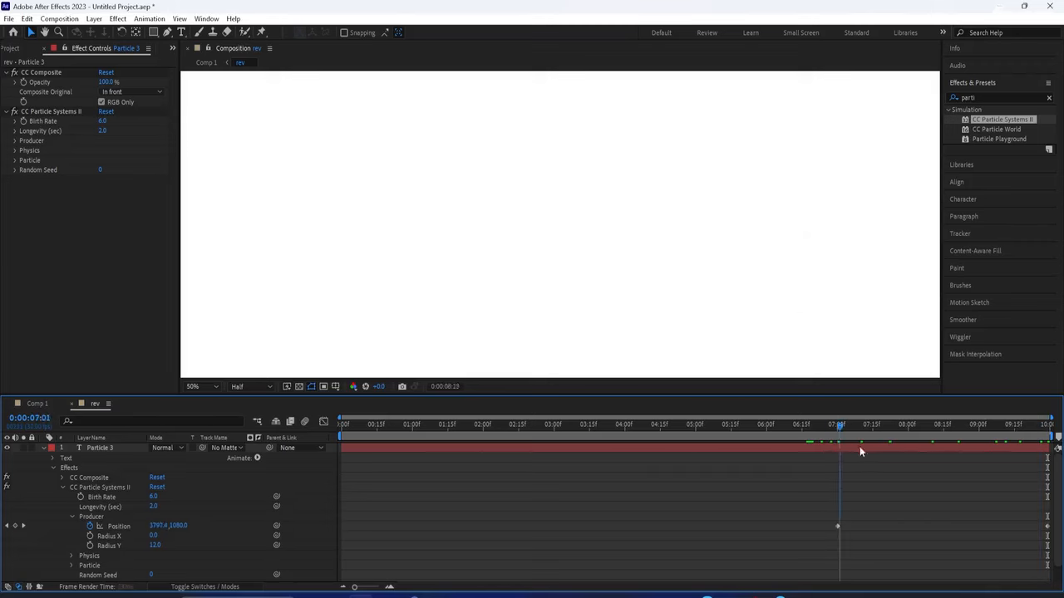
key(space)
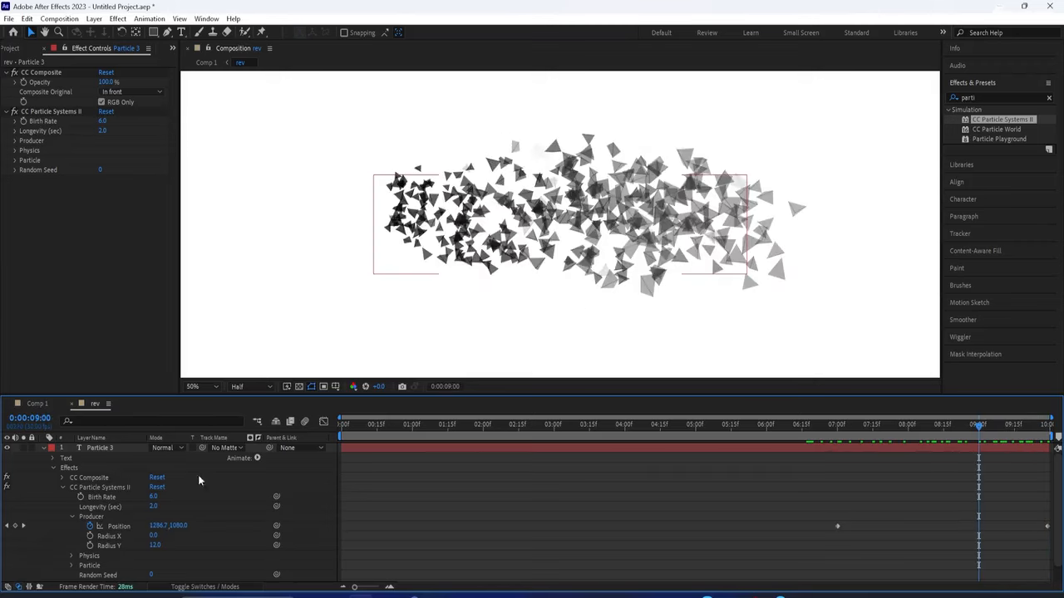
click(46, 450)
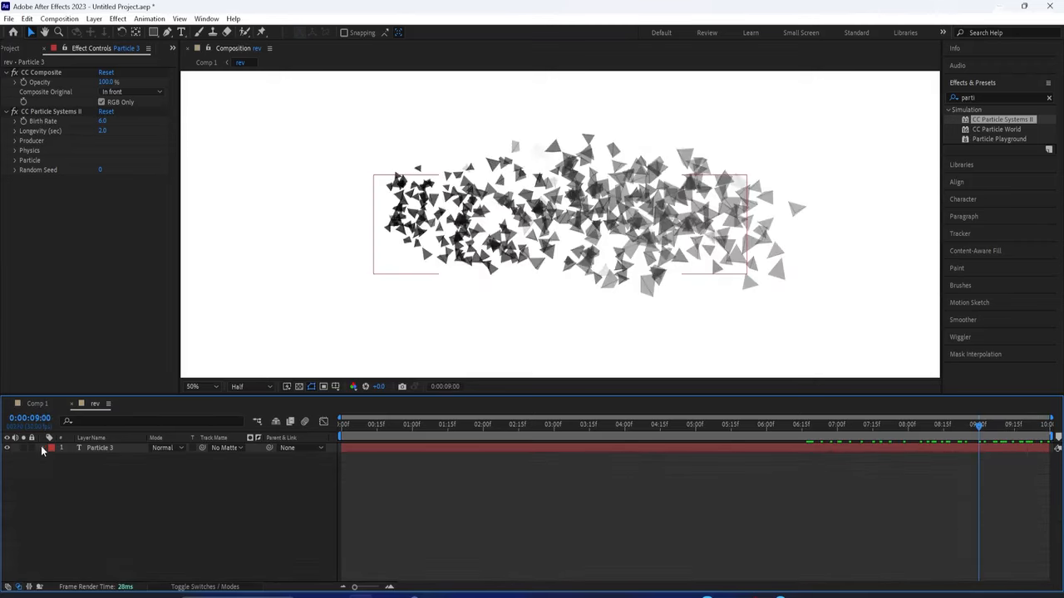
Return to Comp 1 and bring up the rev layer's context menu
click(44, 404)
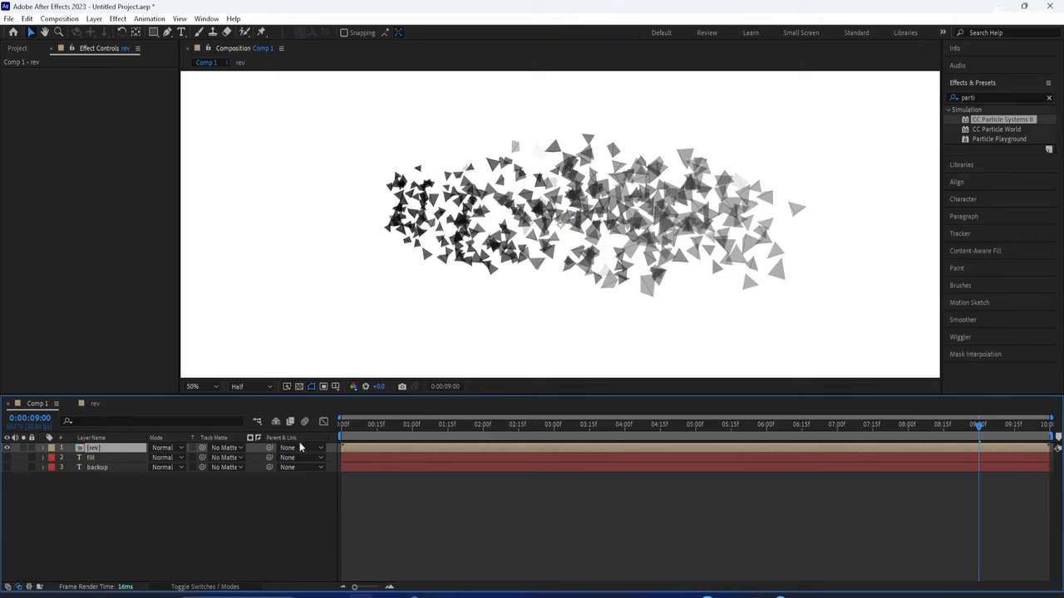
right_click(91, 449)
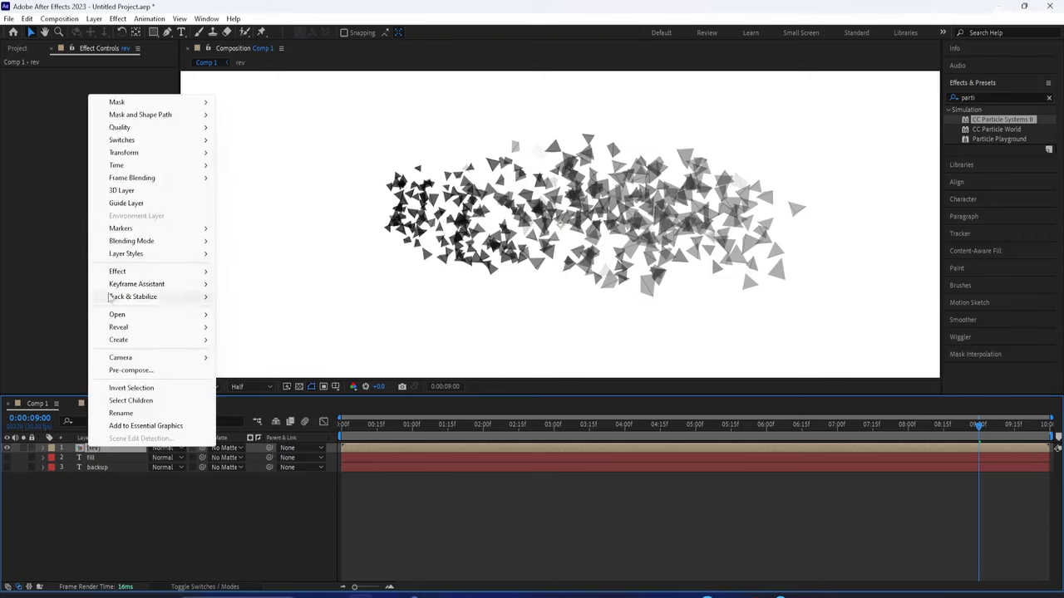
Time-reverse the rev layer, preview it from 0:00, then select the fill layer
mouse_move(125, 165)
click(251, 178)
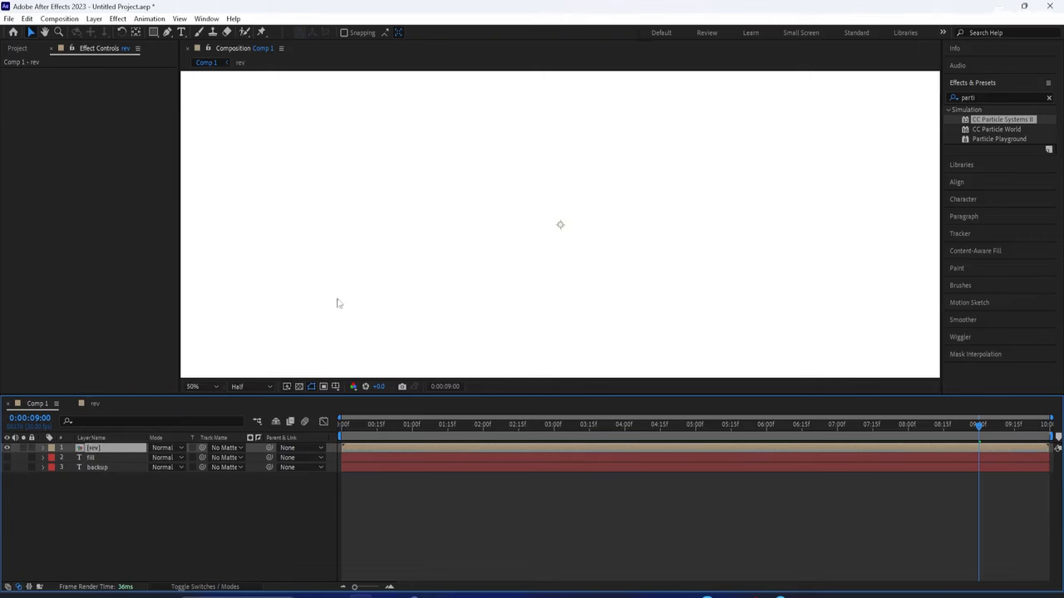
click(371, 425)
drag(371, 435, 331, 433)
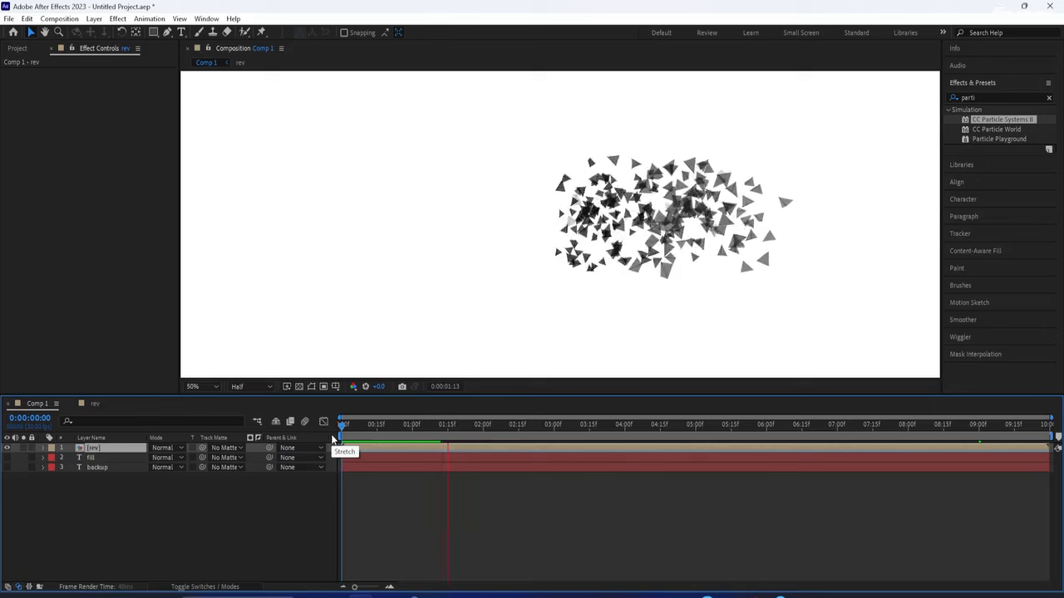
drag(502, 424, 336, 449)
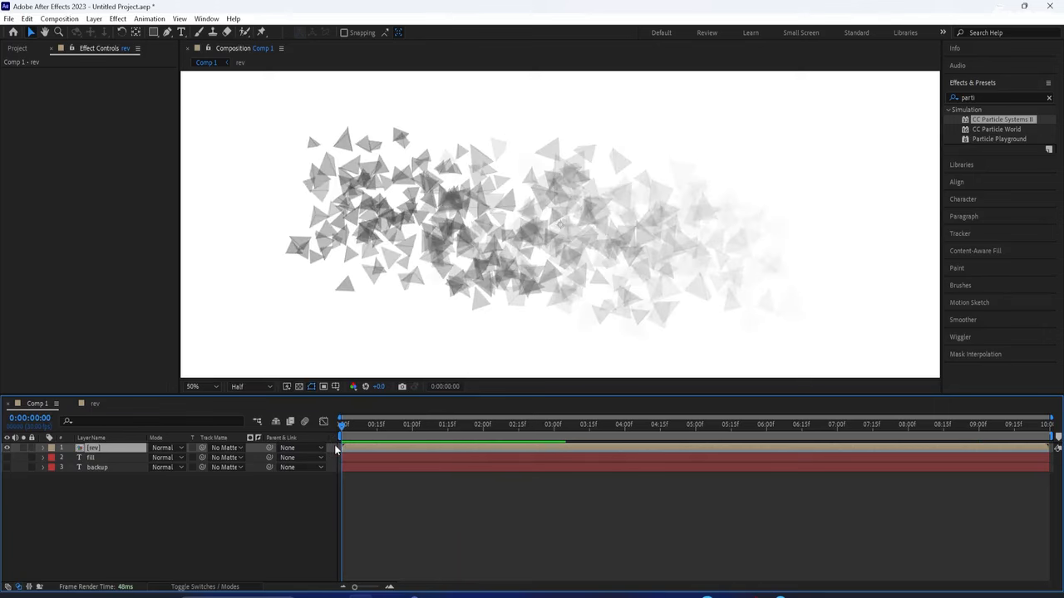
click(86, 457)
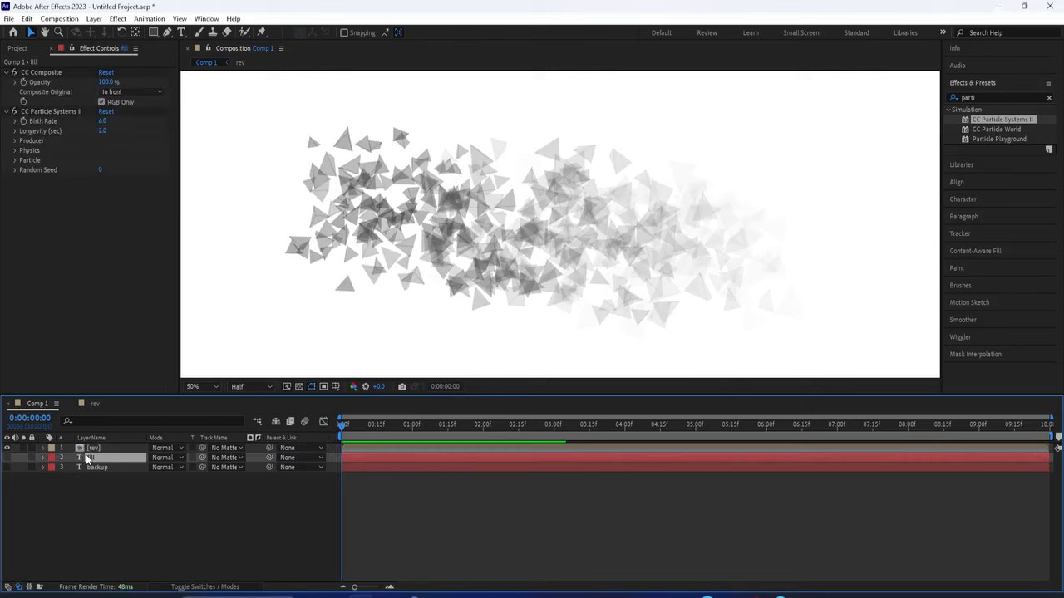
Hide rev, show fill, and set fill's Birth Rate to 9.0 and Longevity to 4
click(8, 448)
click(7, 458)
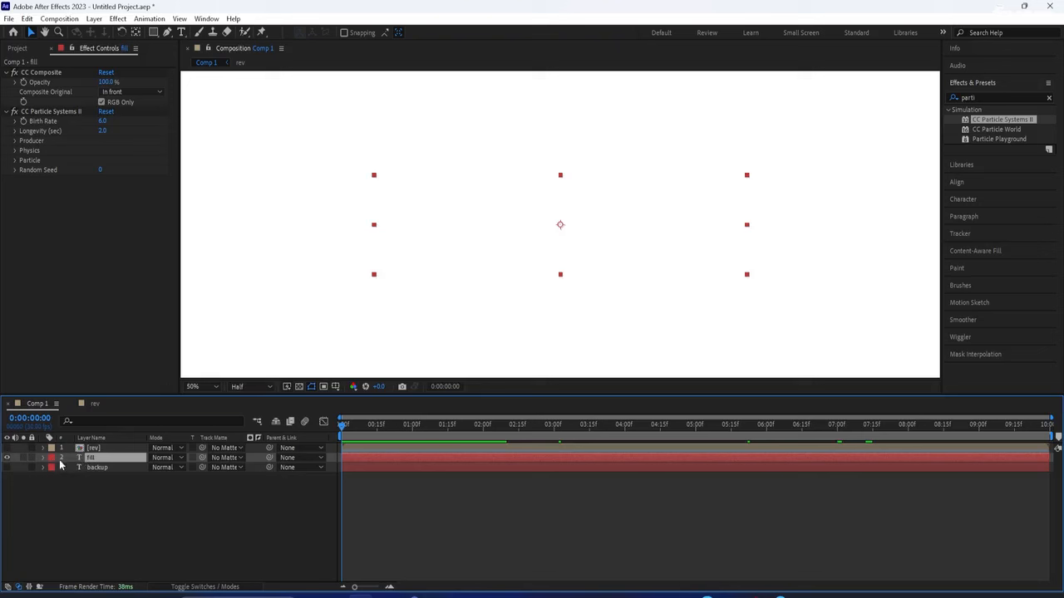
click(103, 121)
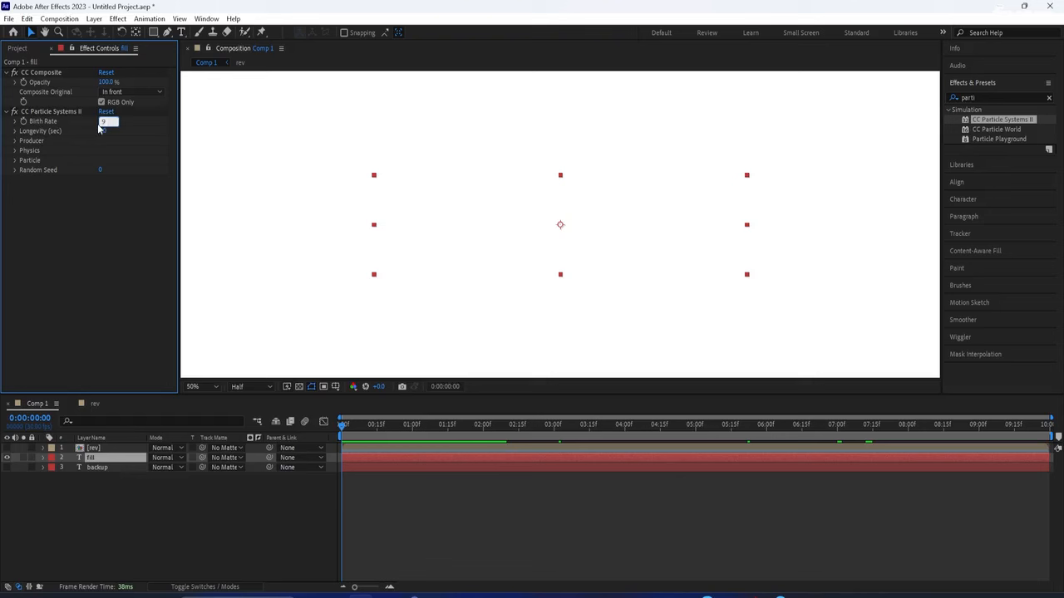
key(Tab)
text(4)
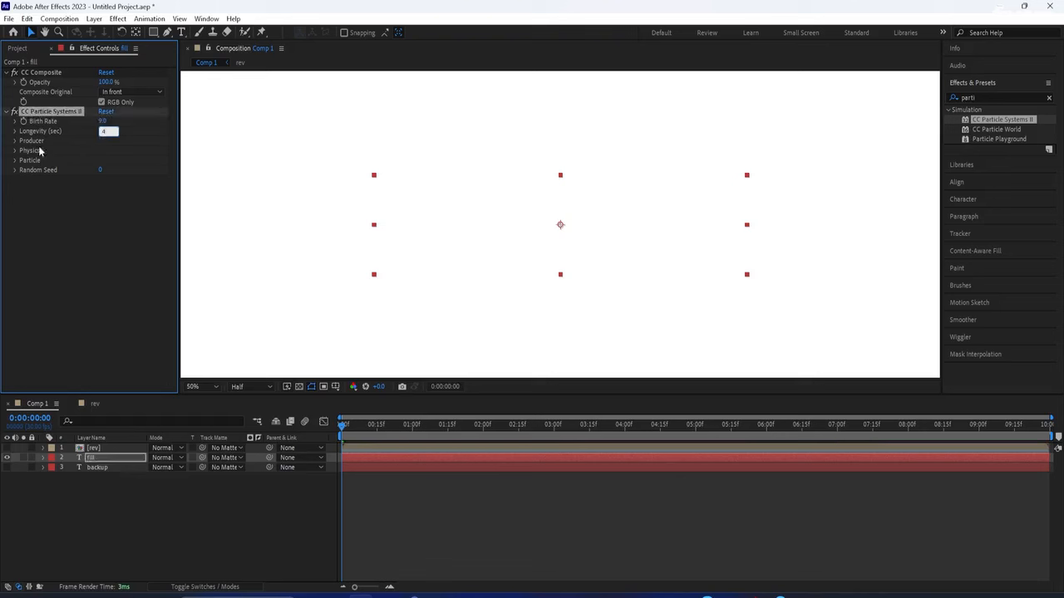
Set the fill emitter's Producer Radius X to 5.0 and Radius Y to 14.0
click(13, 141)
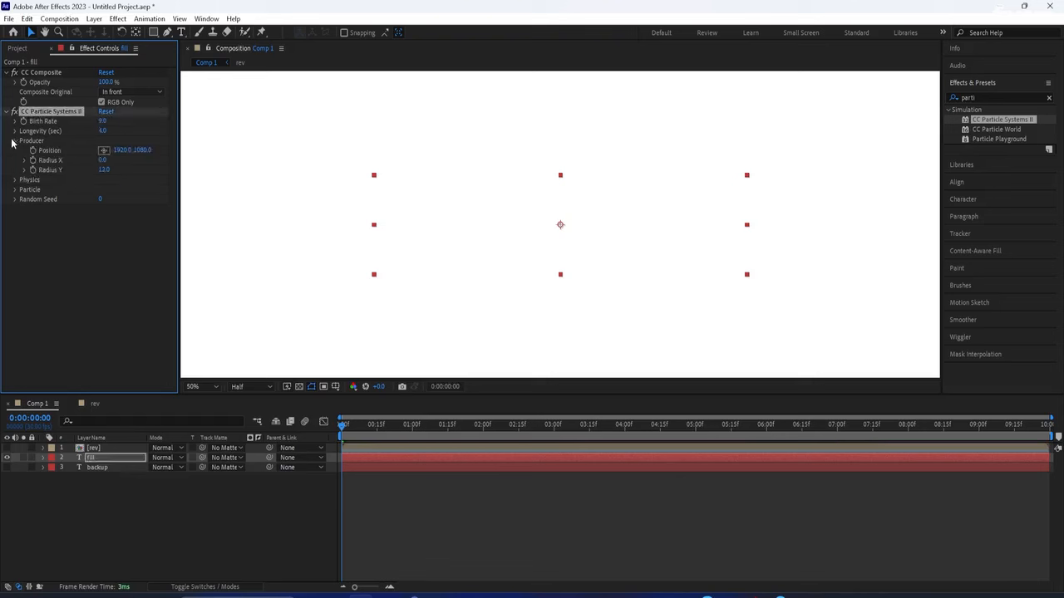
click(102, 160)
text(5)
key(Tab)
text(1)
key(Return)
Set the fill particles' Physics Gravity to 0.1
click(14, 180)
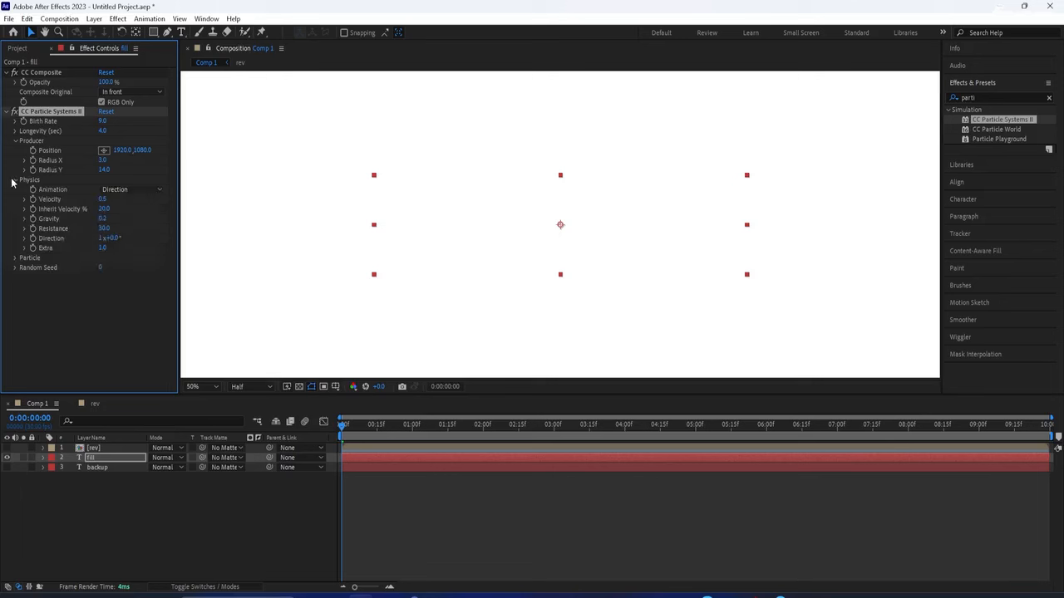
click(102, 219)
text(0.1)
click(106, 292)
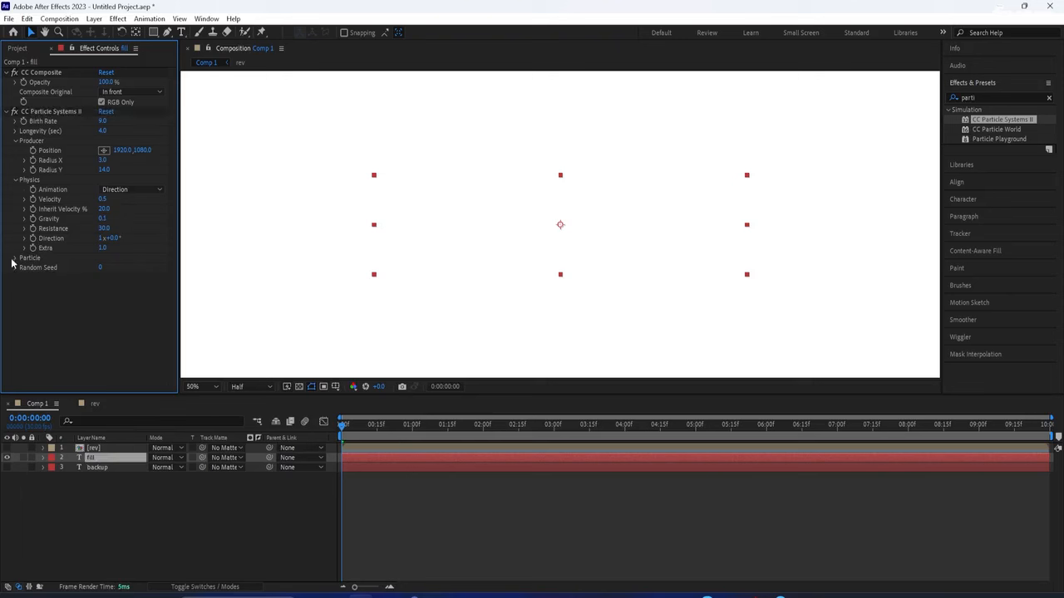
Set the particles' Death Size to 0.75 in the Particle group
click(13, 258)
click(105, 297)
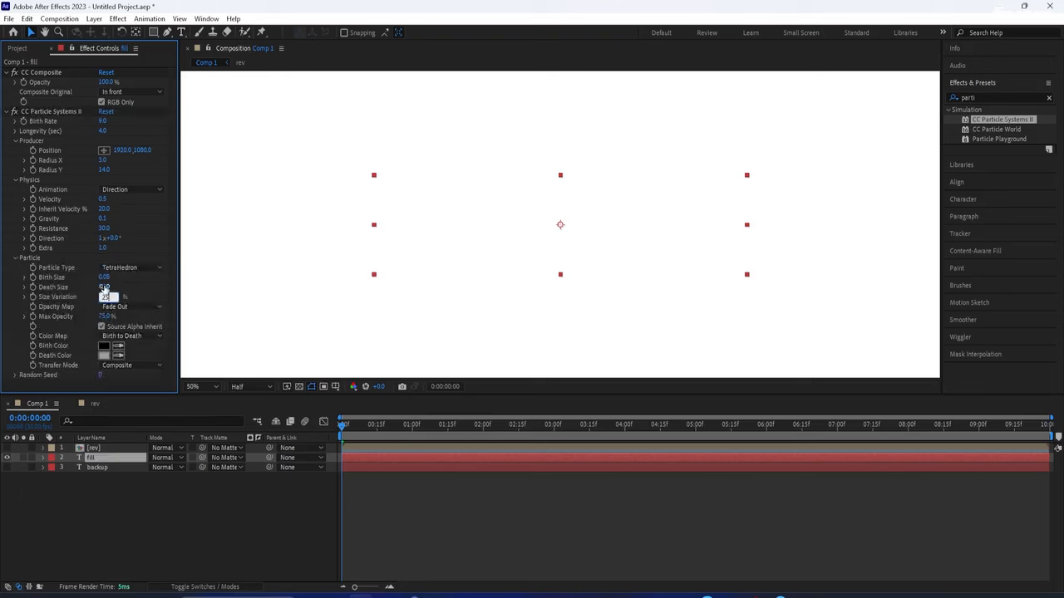
click(104, 288)
text(0.)
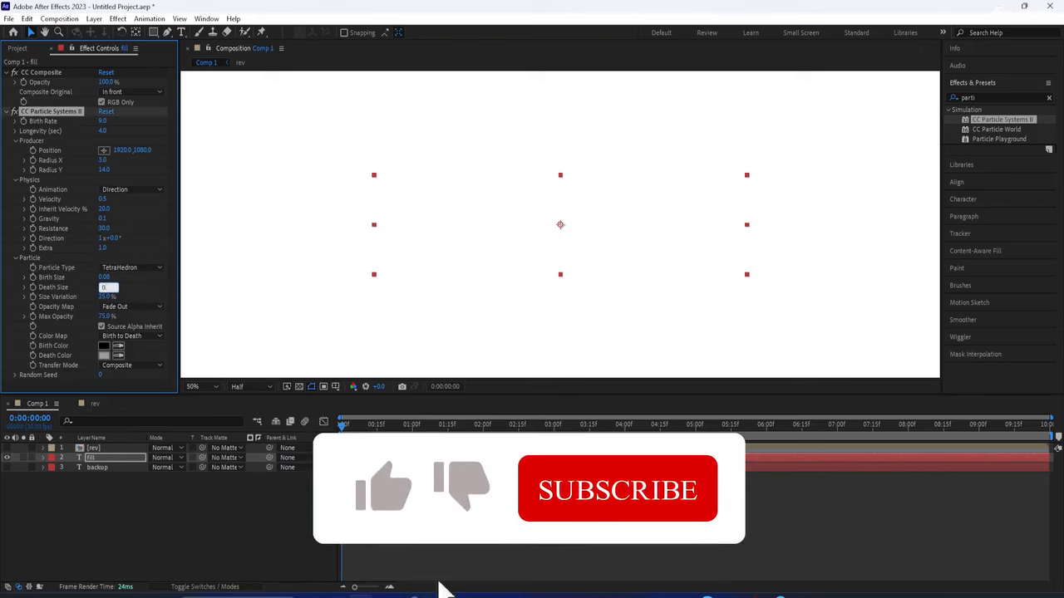
text(75)
key(Tab)
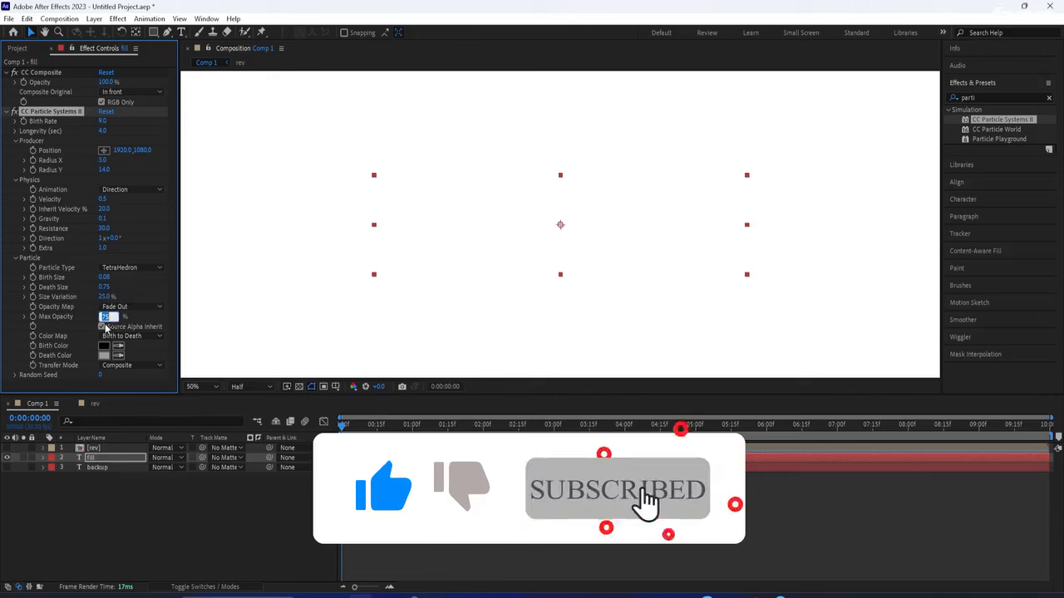
Set Opacity Map to Constant and Color Map to Origin Constant
click(129, 307)
click(142, 321)
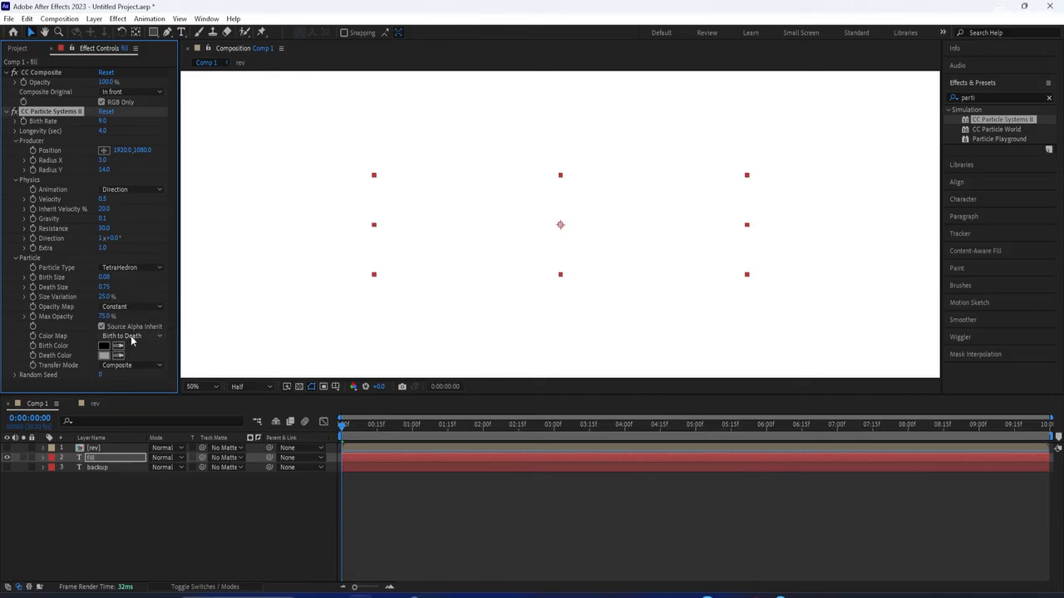
click(130, 337)
click(145, 385)
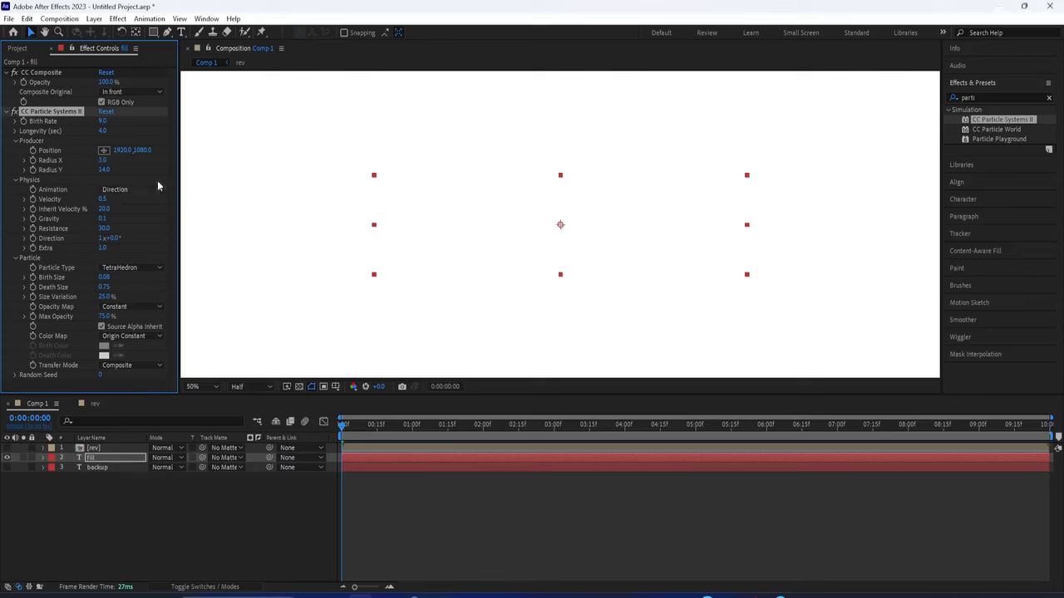
Matte the fill layer with the 3. backup text layer, scrub, then select Particle 3 in rev
click(220, 458)
click(241, 514)
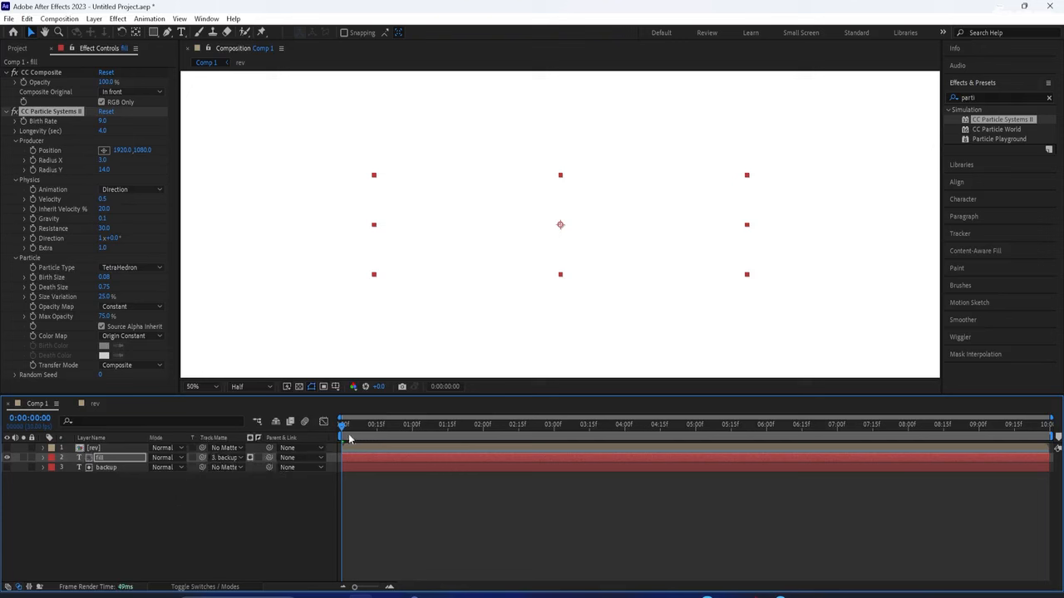
drag(347, 431, 482, 480)
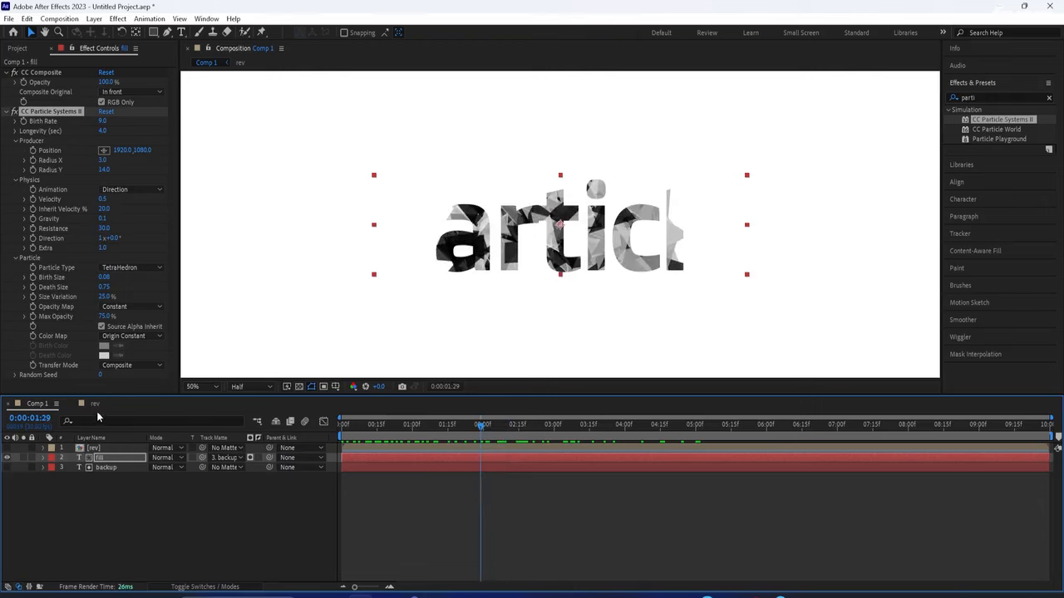
click(95, 404)
click(92, 447)
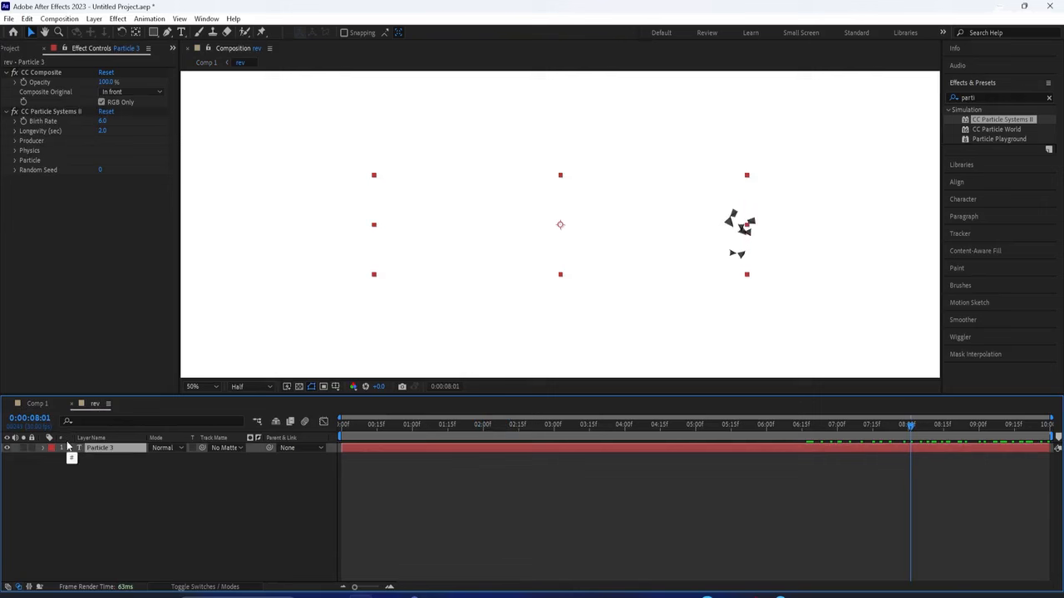
Show Particle 3's Position keyframes, then select fill's Producer Position in Comp 1
key(u)
click(37, 405)
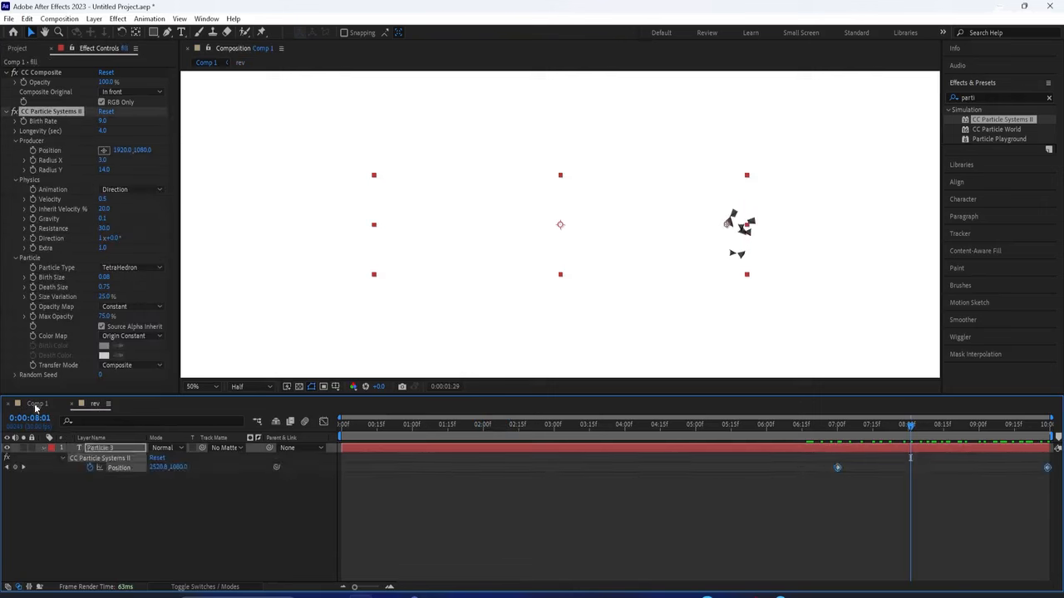
click(43, 459)
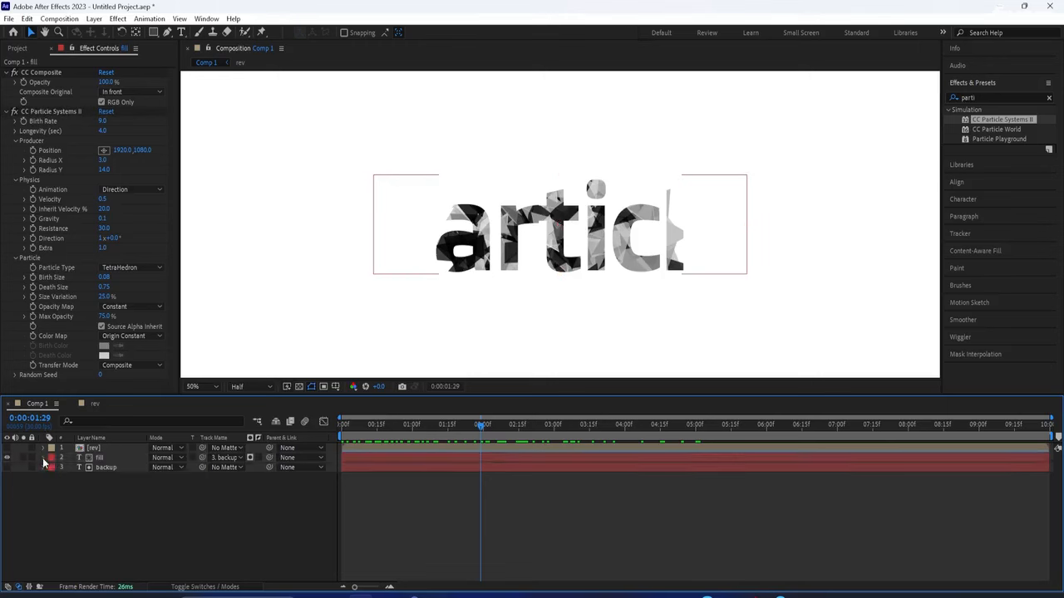
click(43, 458)
click(54, 478)
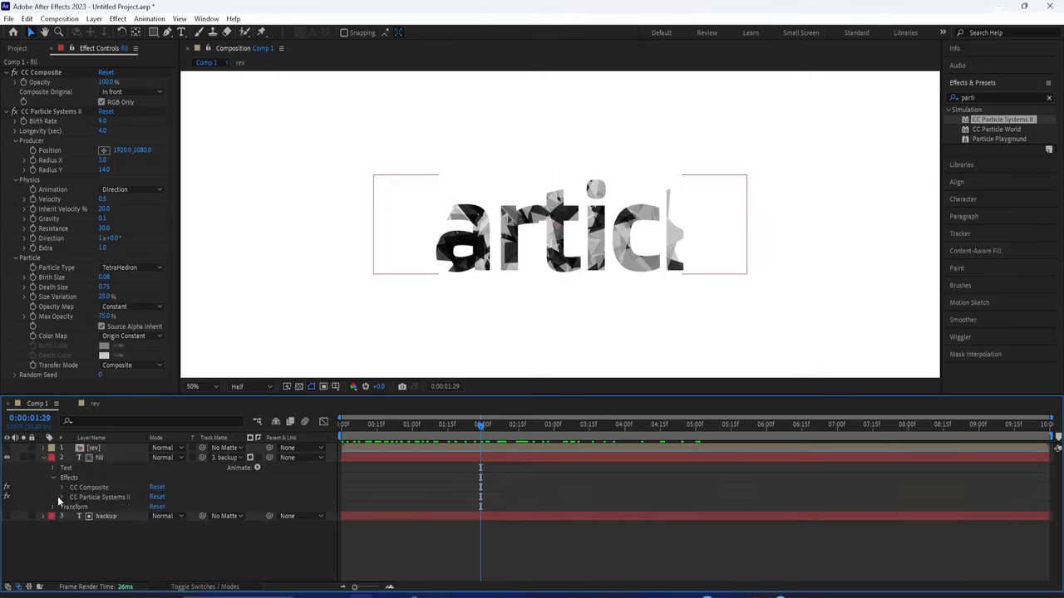
click(62, 497)
click(71, 528)
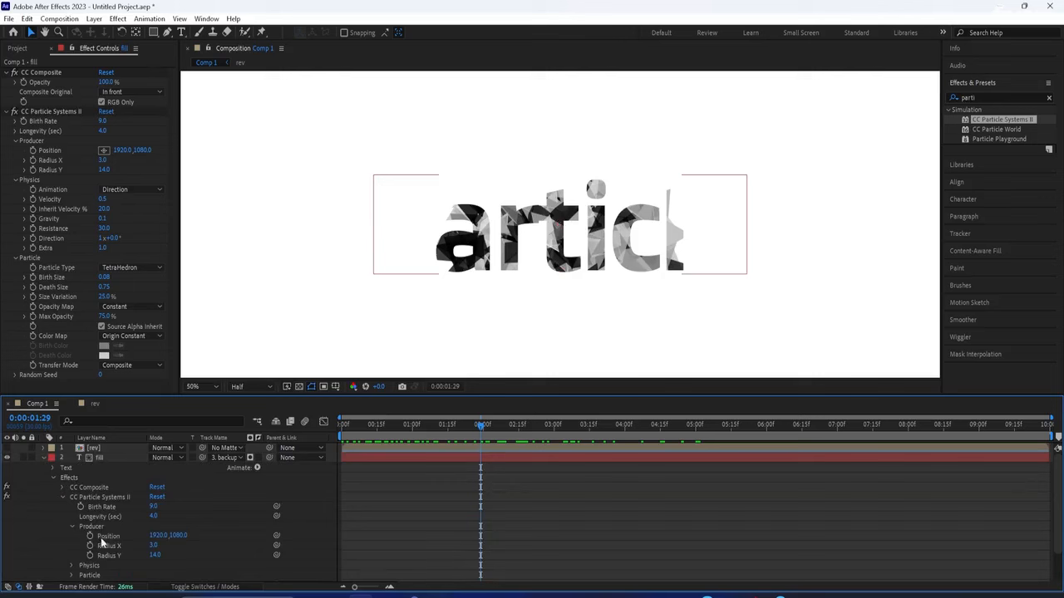
click(108, 537)
Paste the Position keyframes onto fill's Producer Position, shift them earlier, and preview
key(ctrl+v)
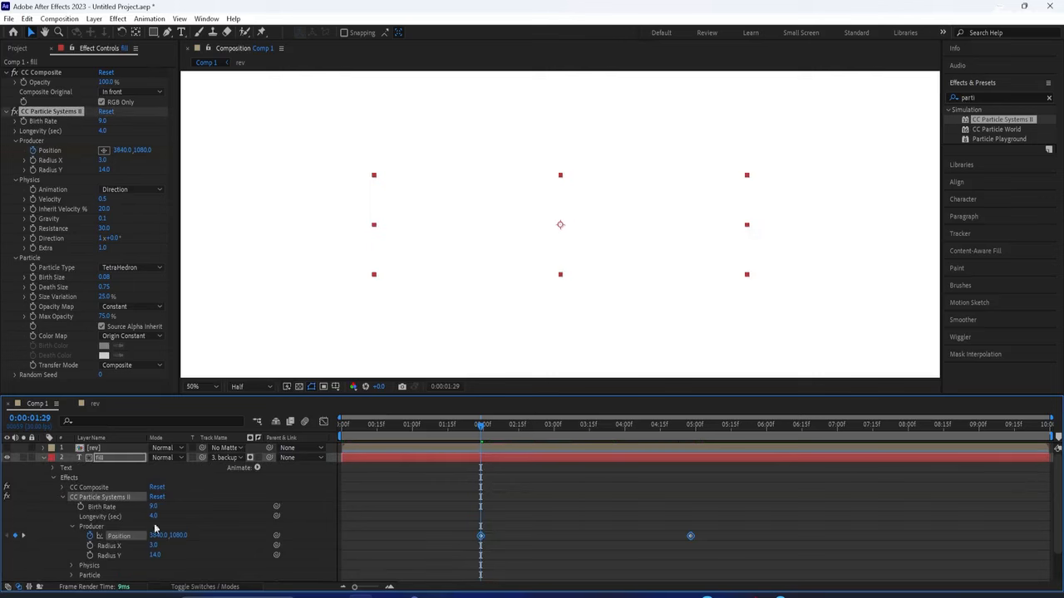
drag(482, 538, 365, 536)
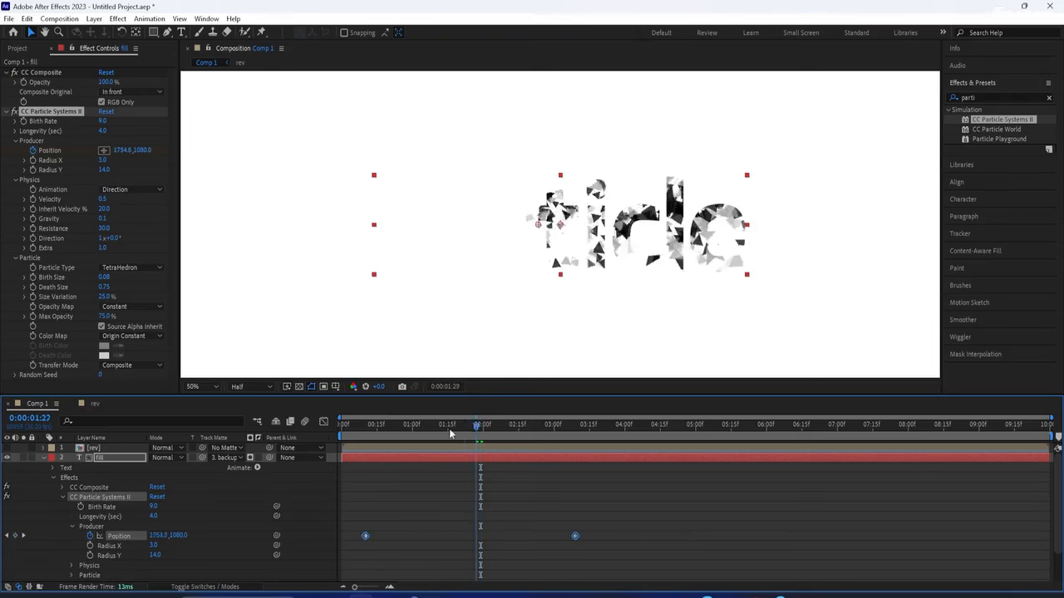
key(Home)
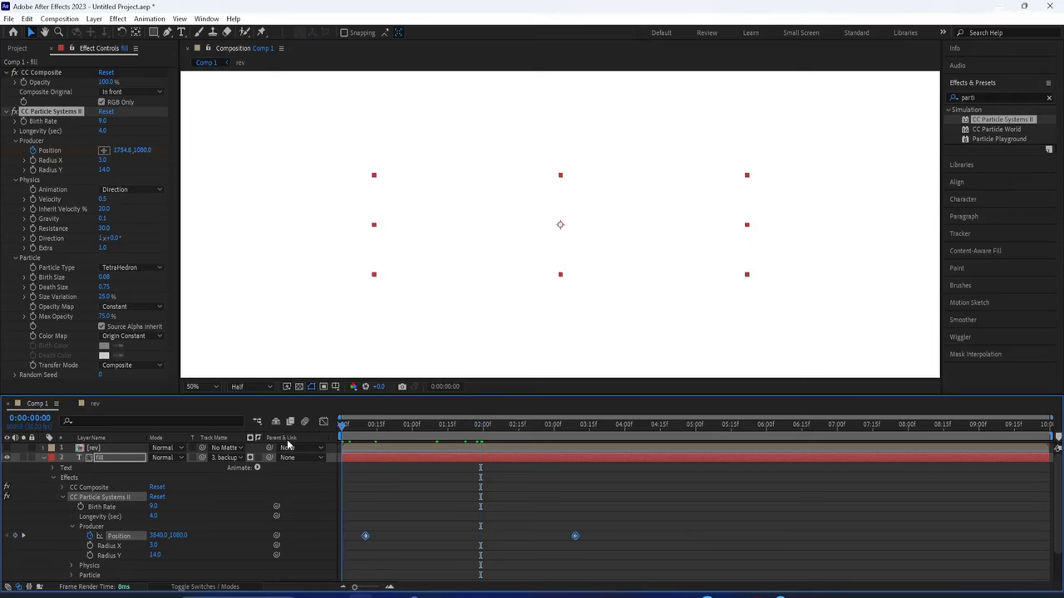
key(space)
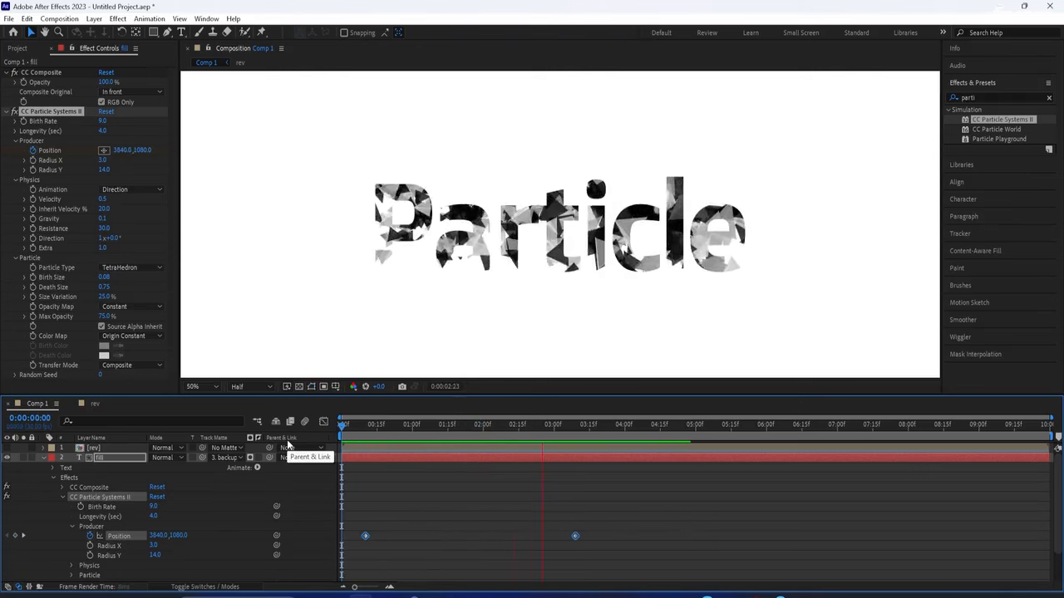
click(629, 427)
drag(629, 430, 531, 480)
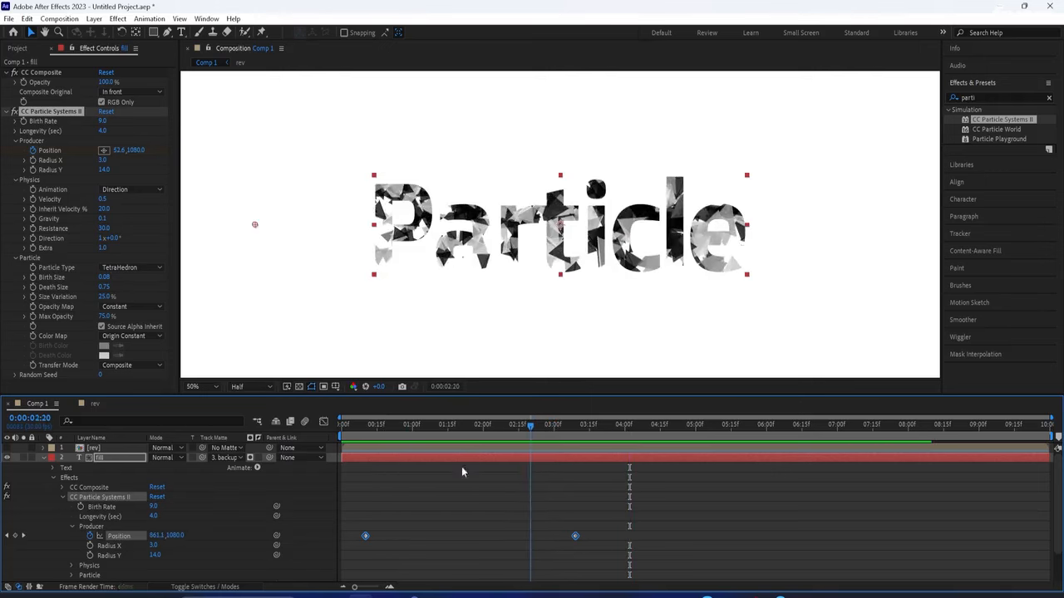
click(45, 459)
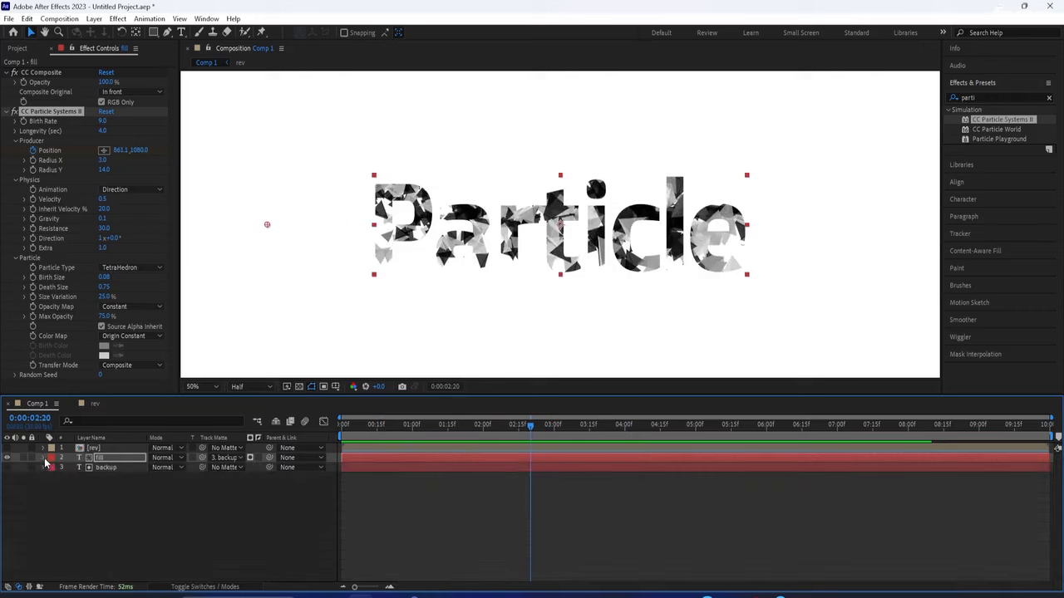
click(98, 449)
Keyframe rev's Opacity from 0% at 0:00 to 100% at 21 frames and preview
key(t)
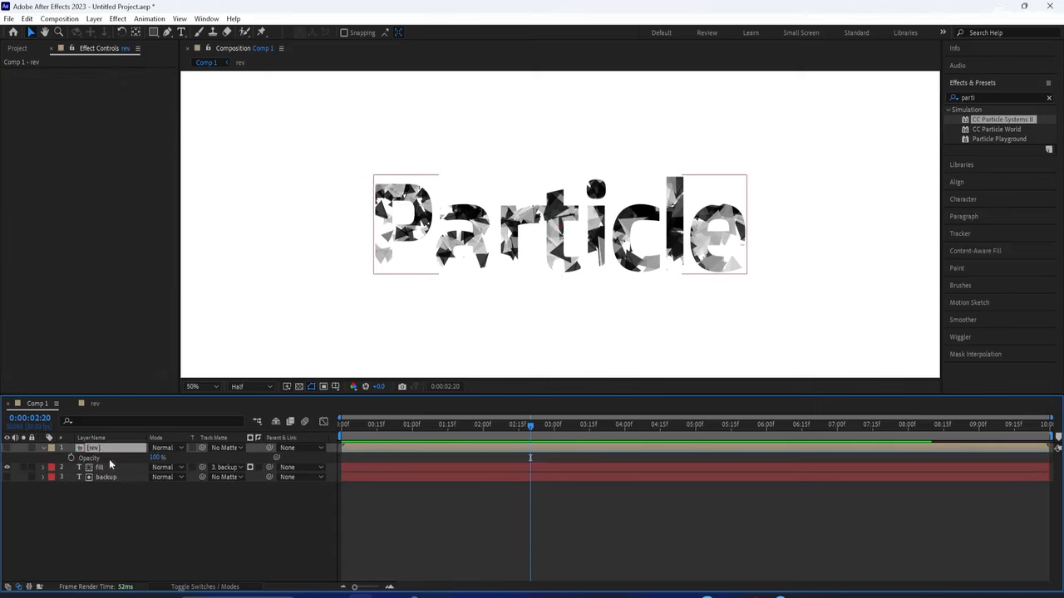
drag(531, 424, 390, 428)
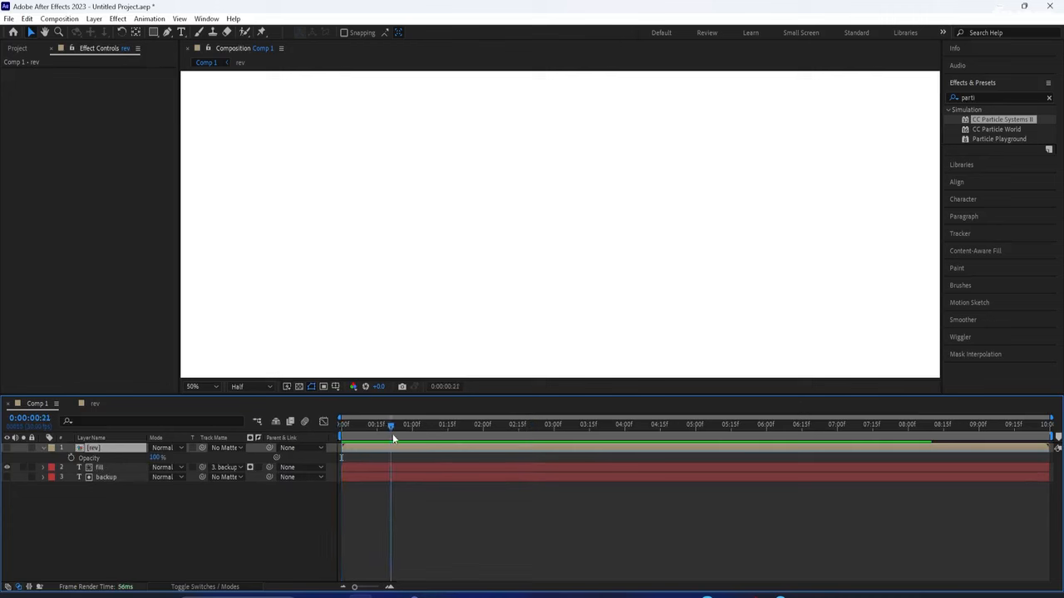
click(70, 458)
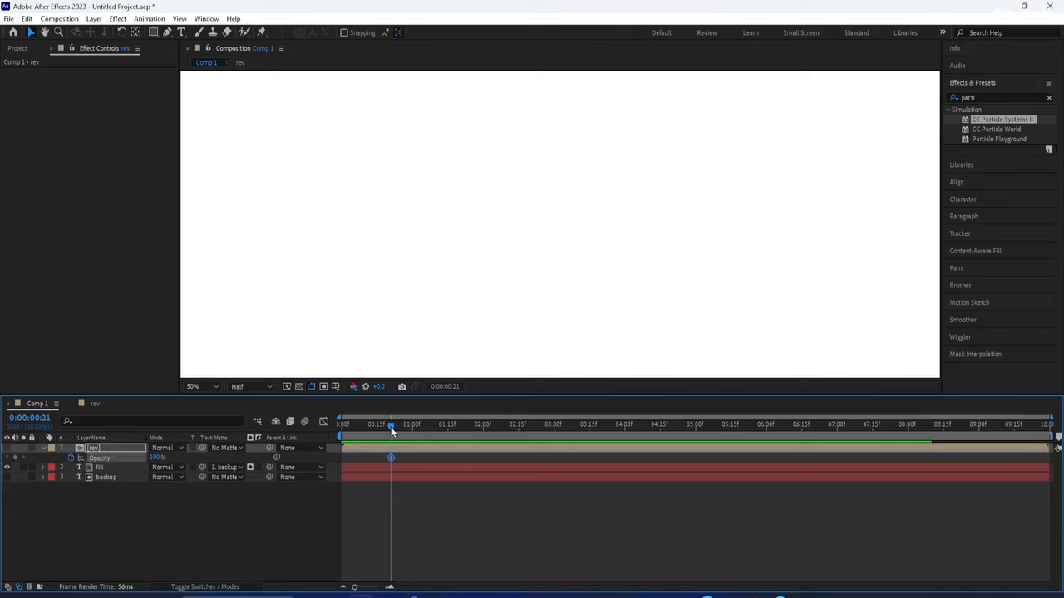
drag(391, 429, 296, 448)
drag(156, 458, 22, 477)
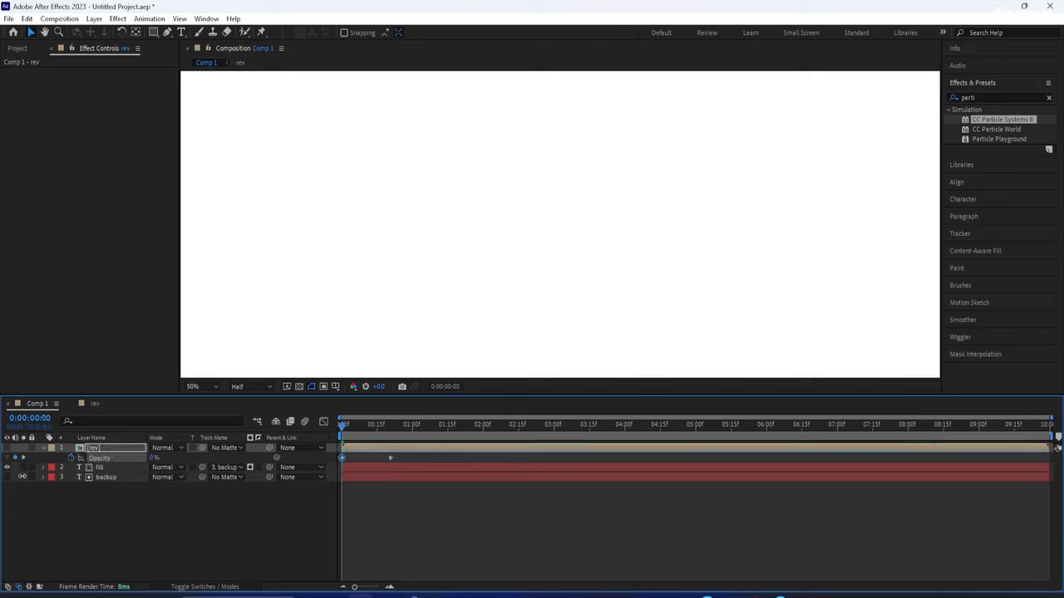
key(space)
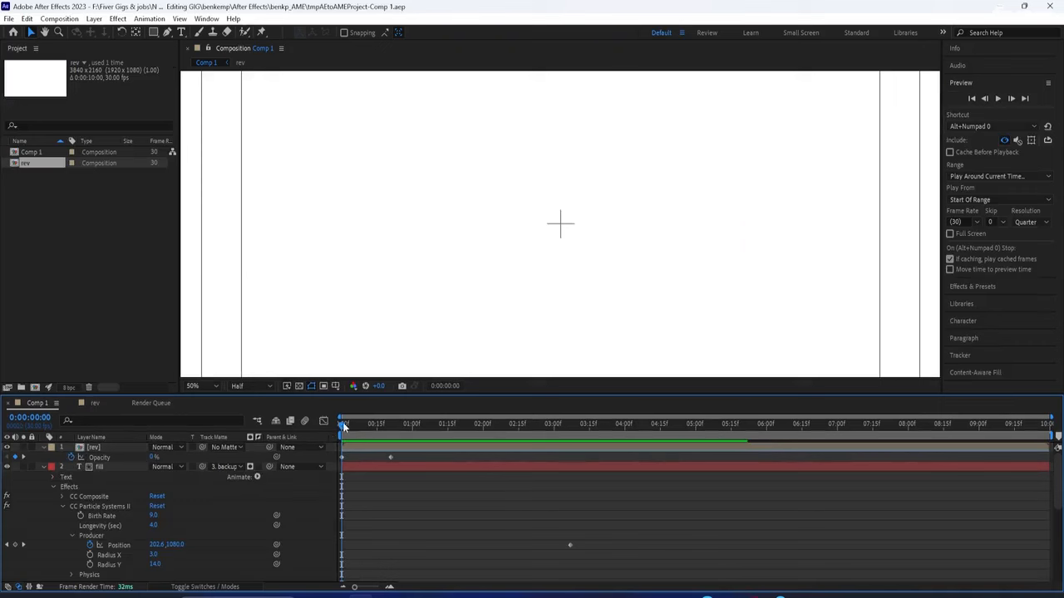
mouse_move(345, 425)
mouse_down()
mouse_move(367, 431)
mouse_move(330, 441)
mouse_up()
key(space)
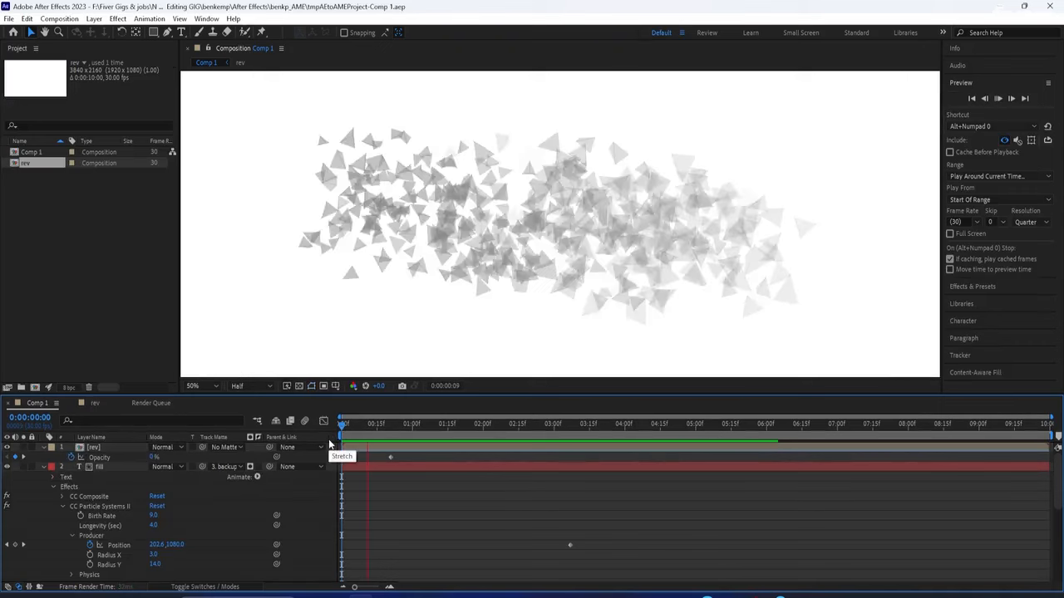